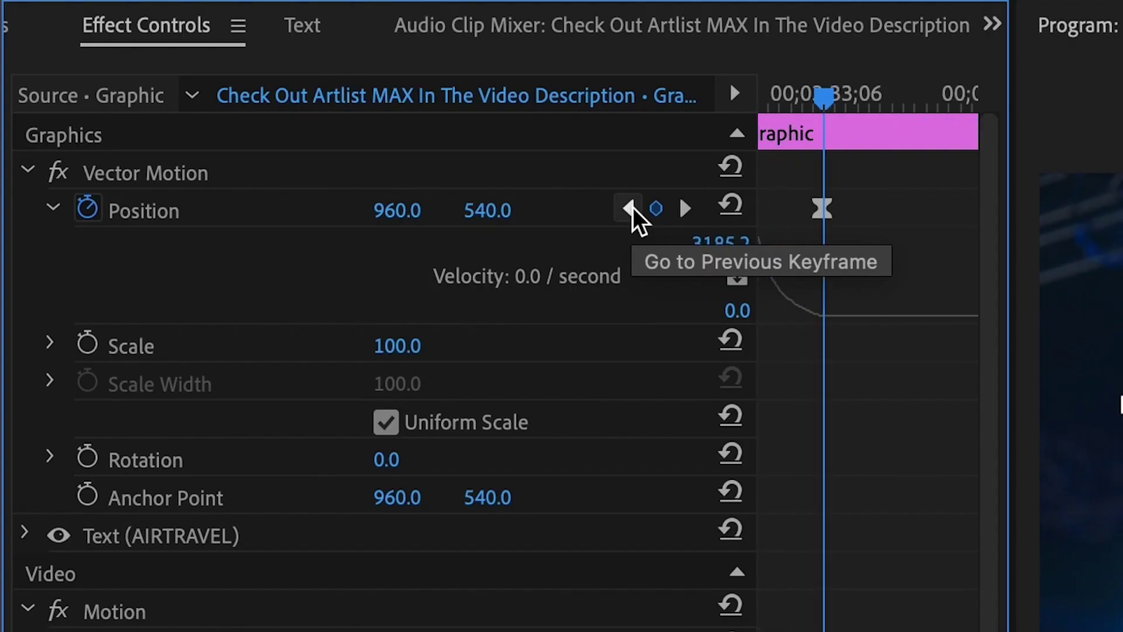
# Step: Extend the PARTY TIME! title clip rightward so it covers the disco ball shot
pyautogui.click(633, 208)
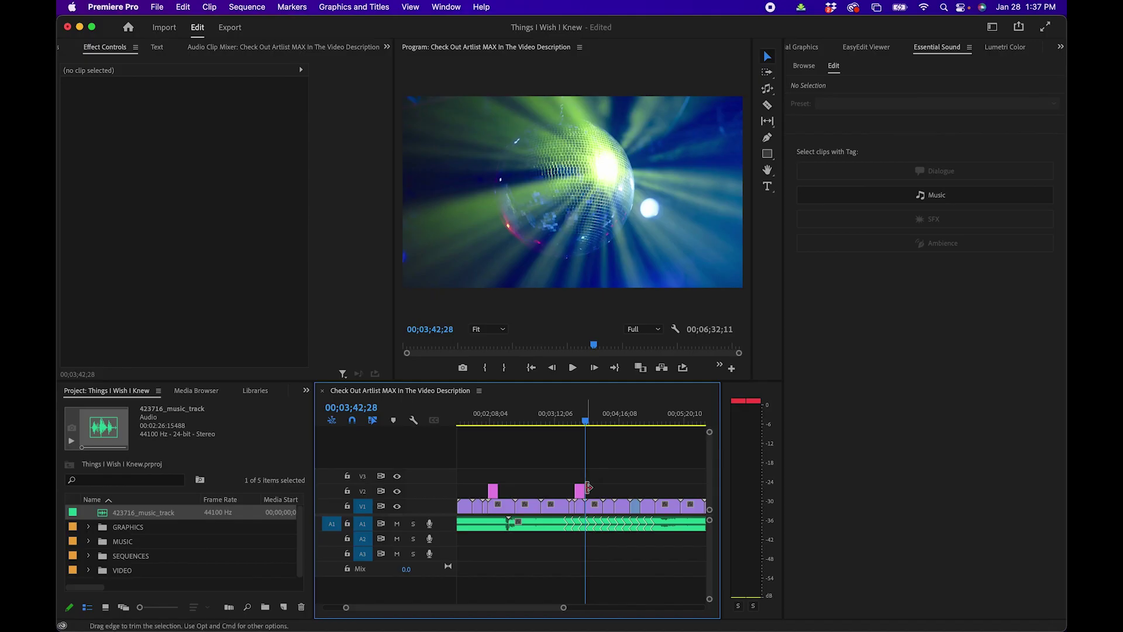
pyautogui.moveTo(585, 487); pyautogui.dragTo(615, 487)
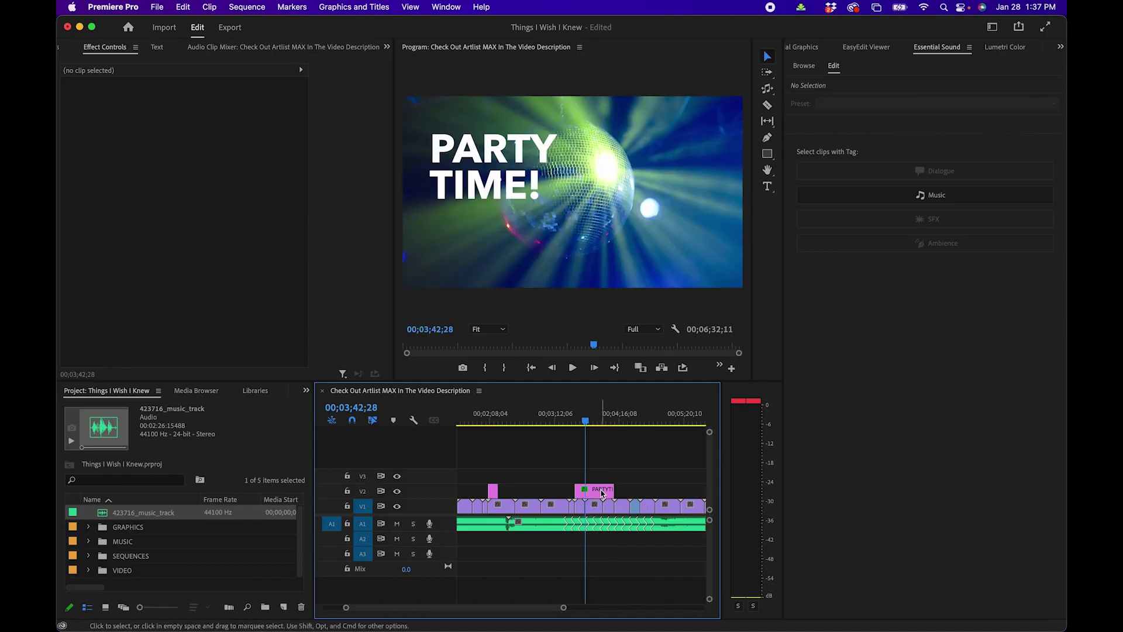
pyautogui.click(602, 491)
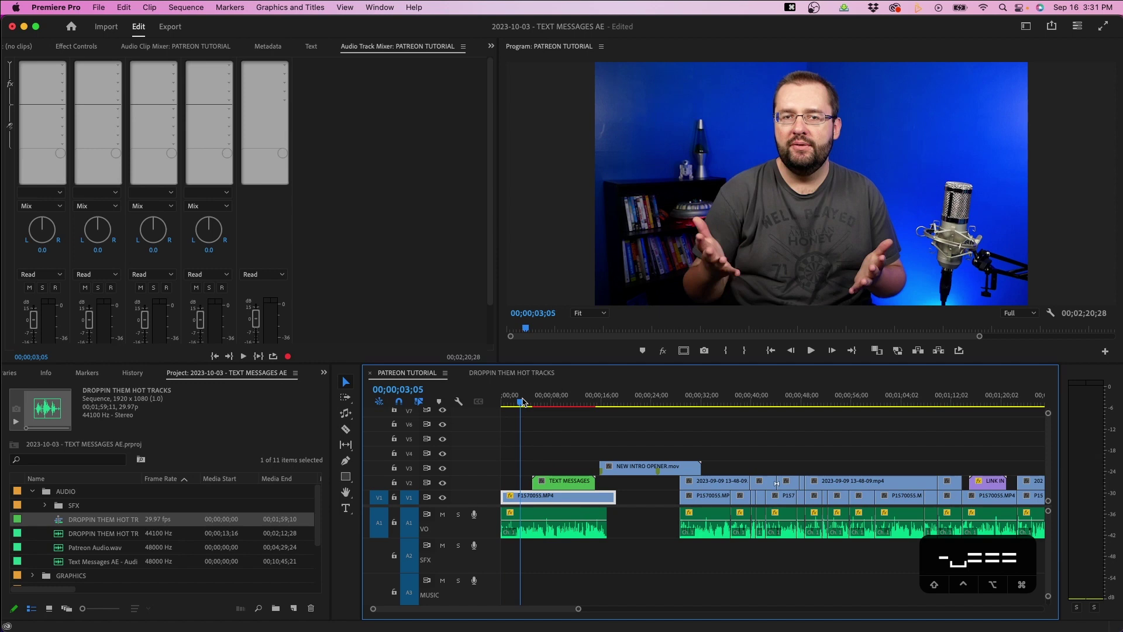
pyautogui.press('space')
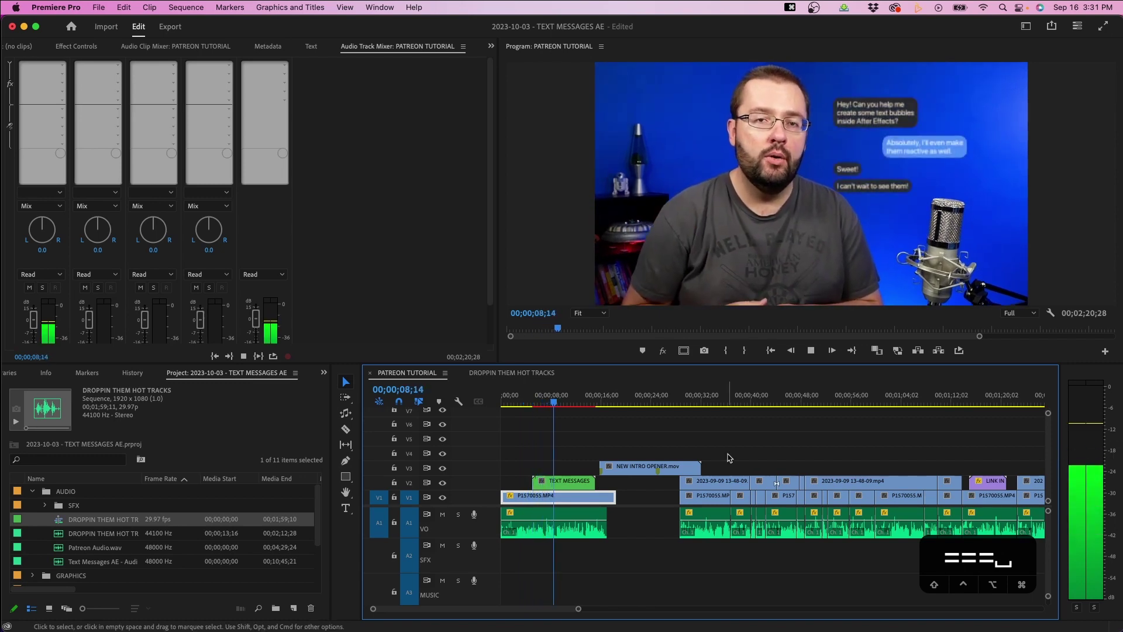
pyautogui.press('space')
pyautogui.click(591, 456)
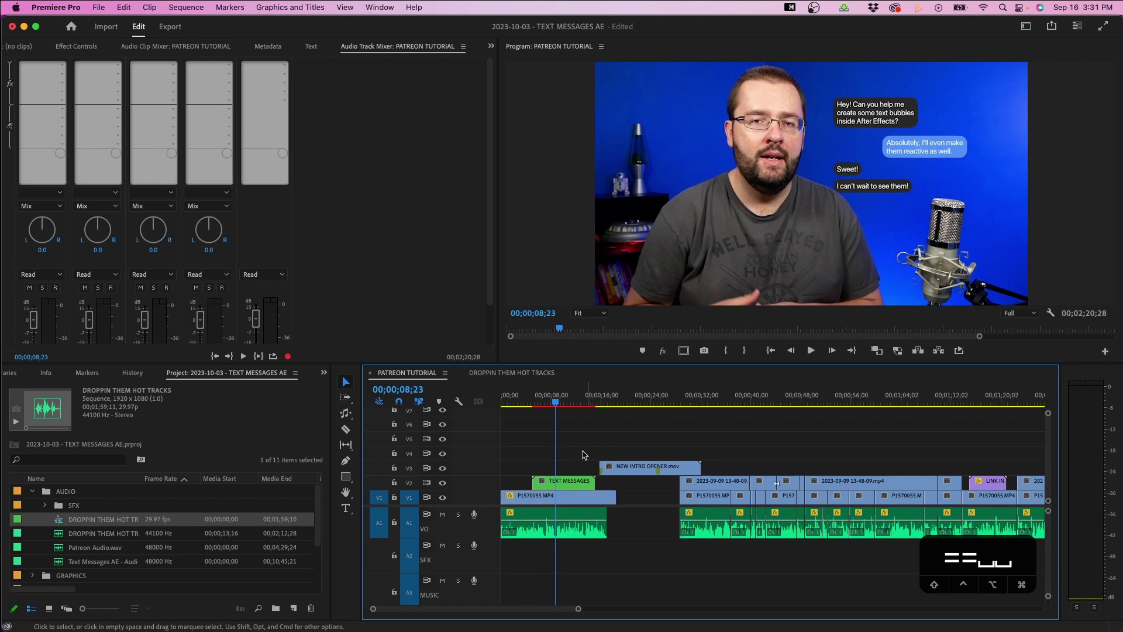
pyautogui.click(62, 67)
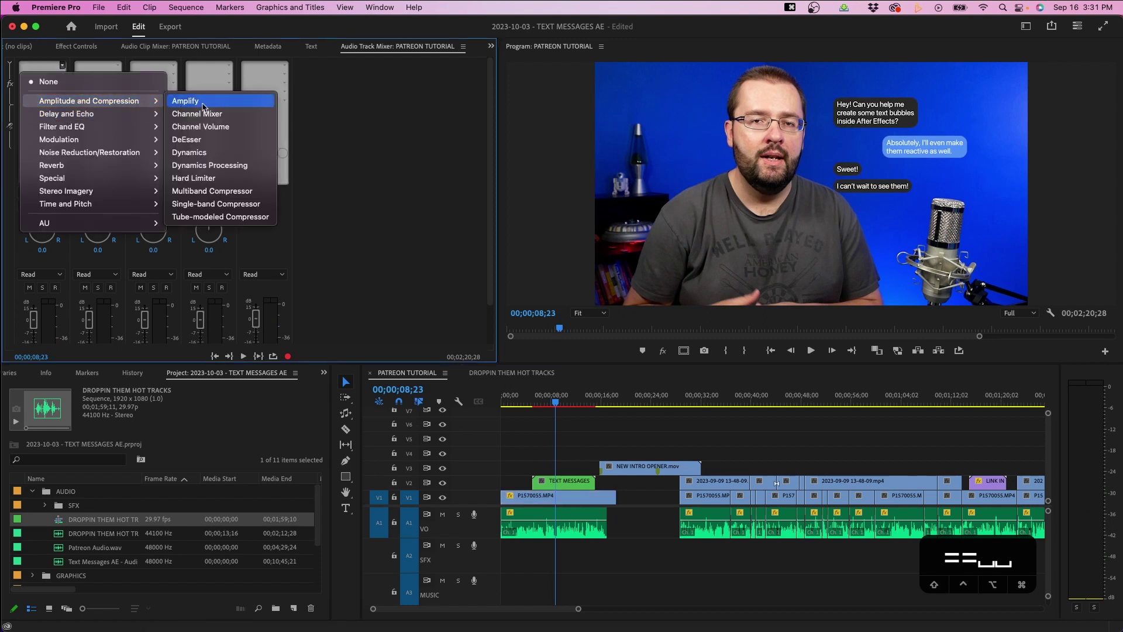
# Step: Add Dynamics to the VO track with compressor ratio 3 and 12 dB makeup gain
pyautogui.click(203, 150)
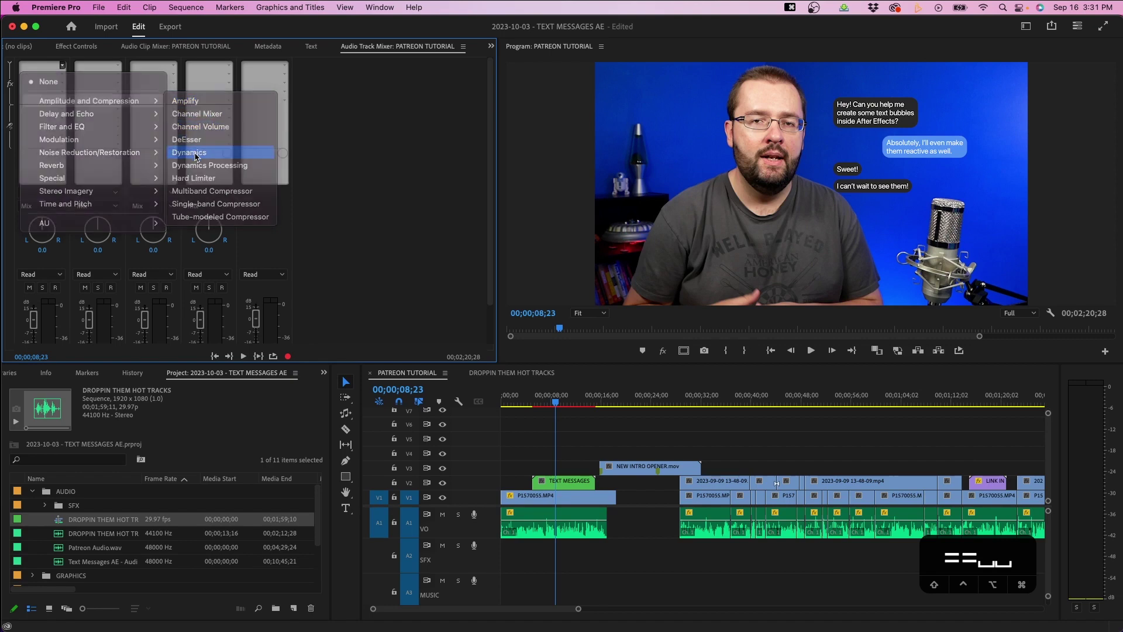
pyautogui.doubleClick(41, 67)
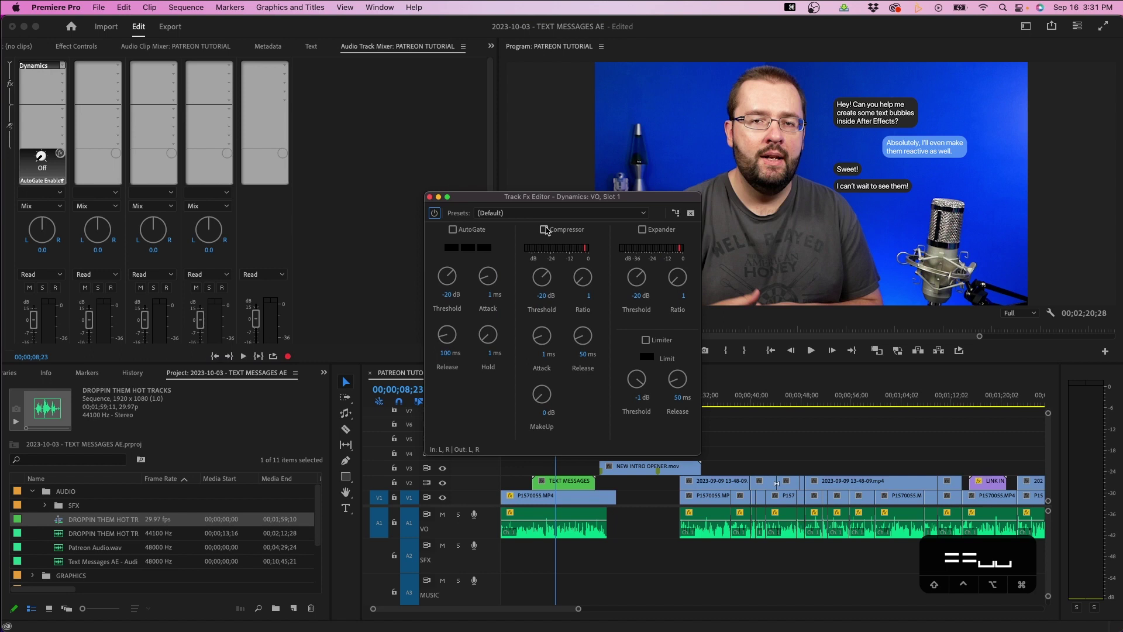
pyautogui.click(588, 297)
pyautogui.write('3')
pyautogui.press('Return')
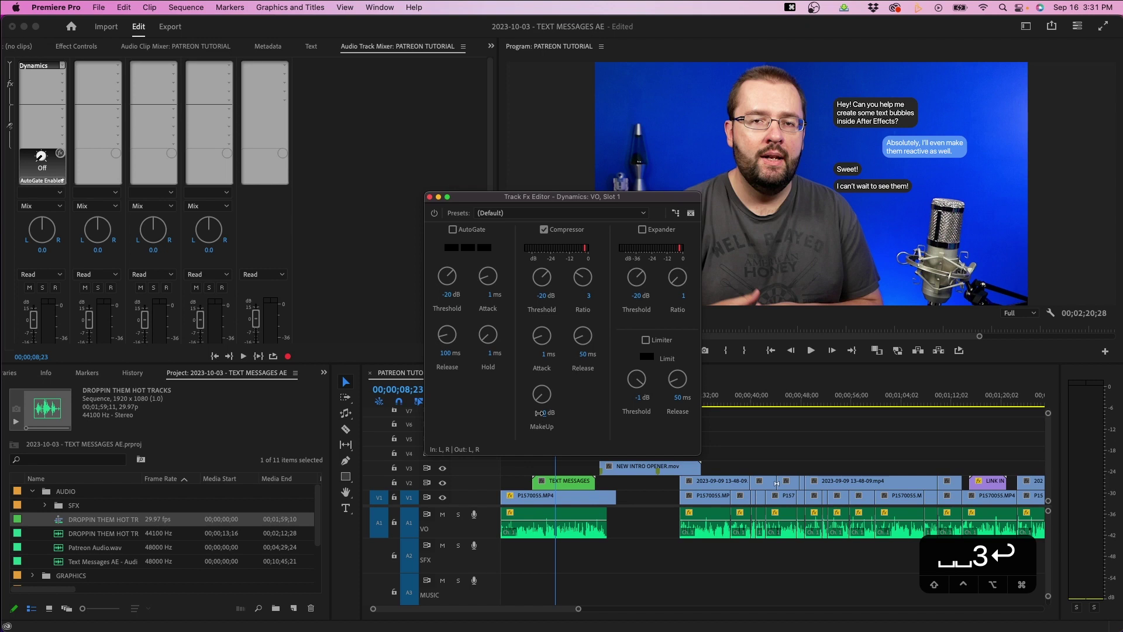
pyautogui.write('12')
pyautogui.press('Return')
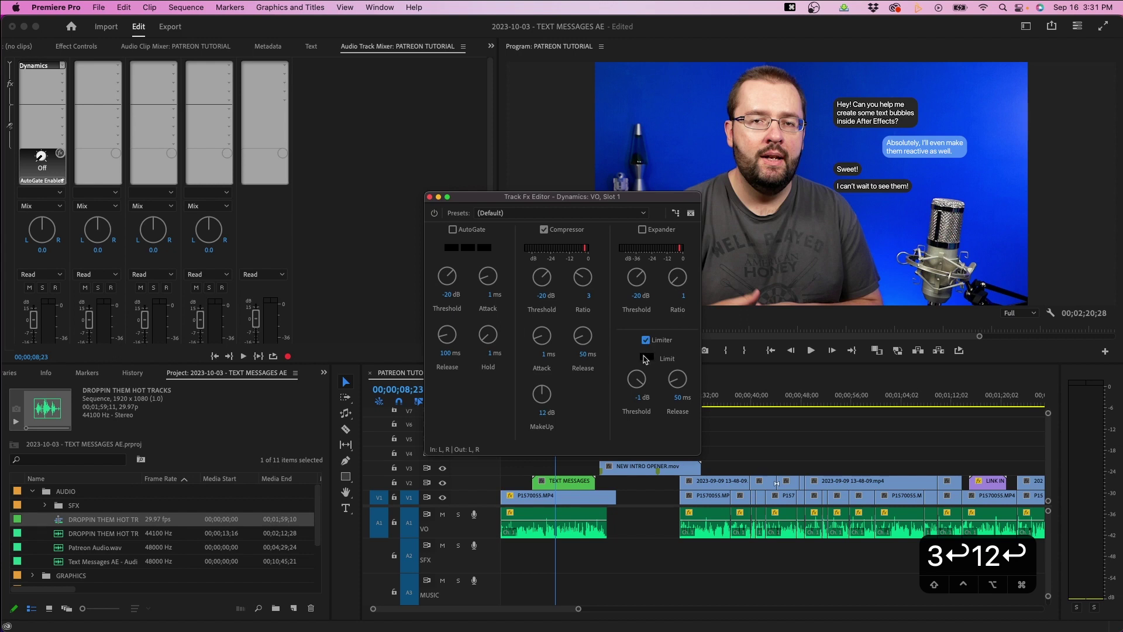
# Step: Set the limiter threshold to -6 dB and play back the processed voice from the start
pyautogui.click(634, 398)
pyautogui.write('-6')
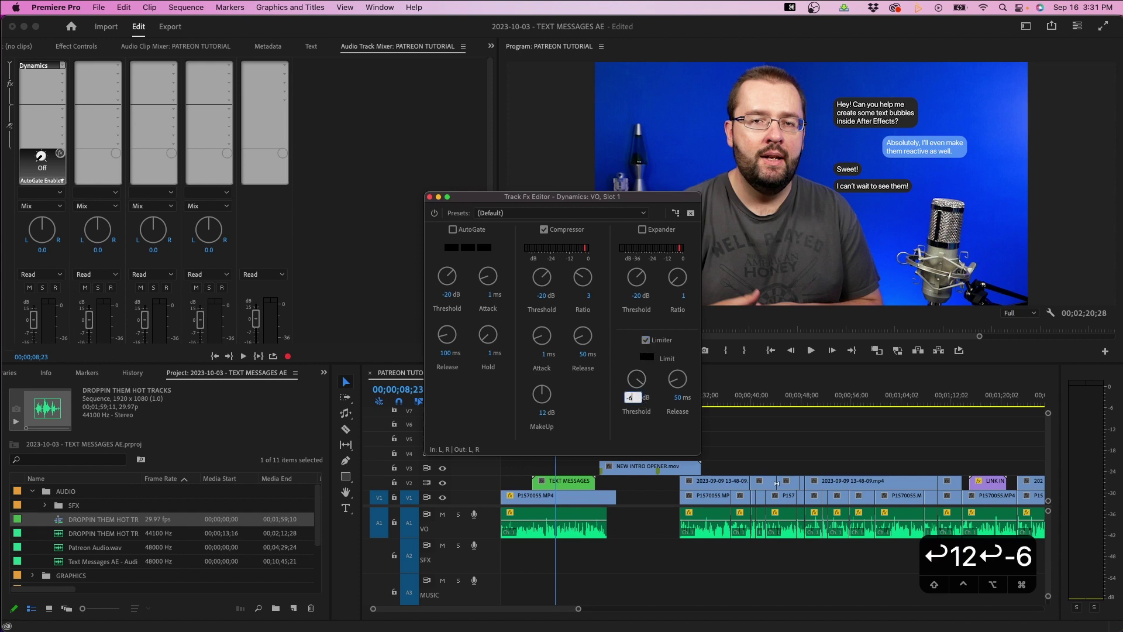
pyautogui.press('Return')
pyautogui.click(430, 198)
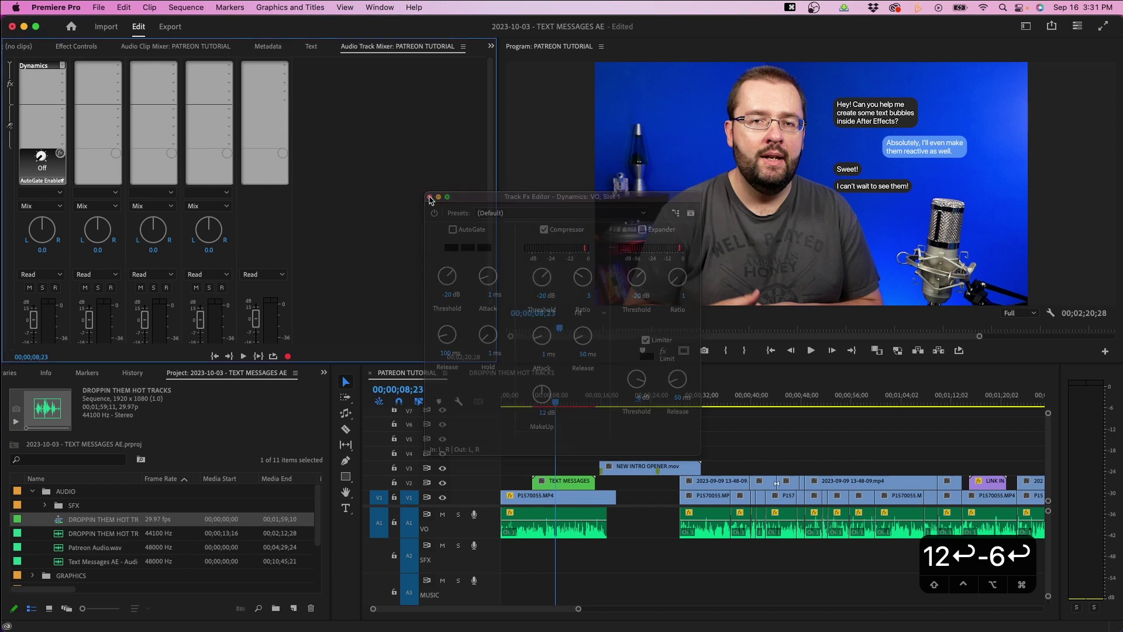
pyautogui.click(524, 406)
pyautogui.press('space')
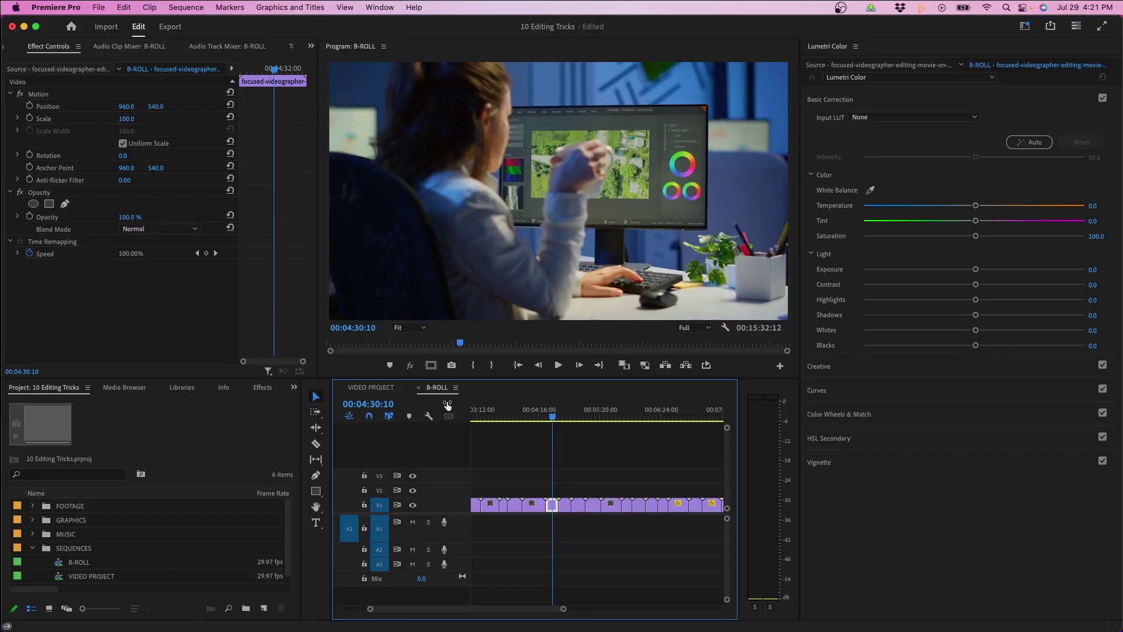
# Step: Stack the B-ROLL and VIDEO PROJECT sequence timelines one above the other
pyautogui.click(444, 390)
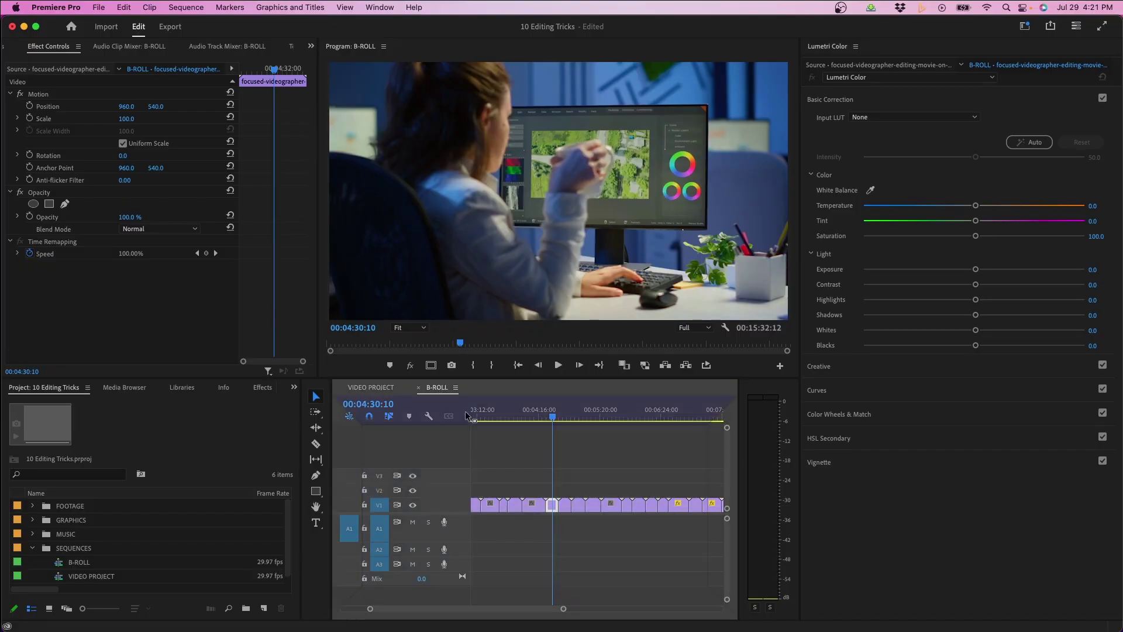
pyautogui.click(544, 416)
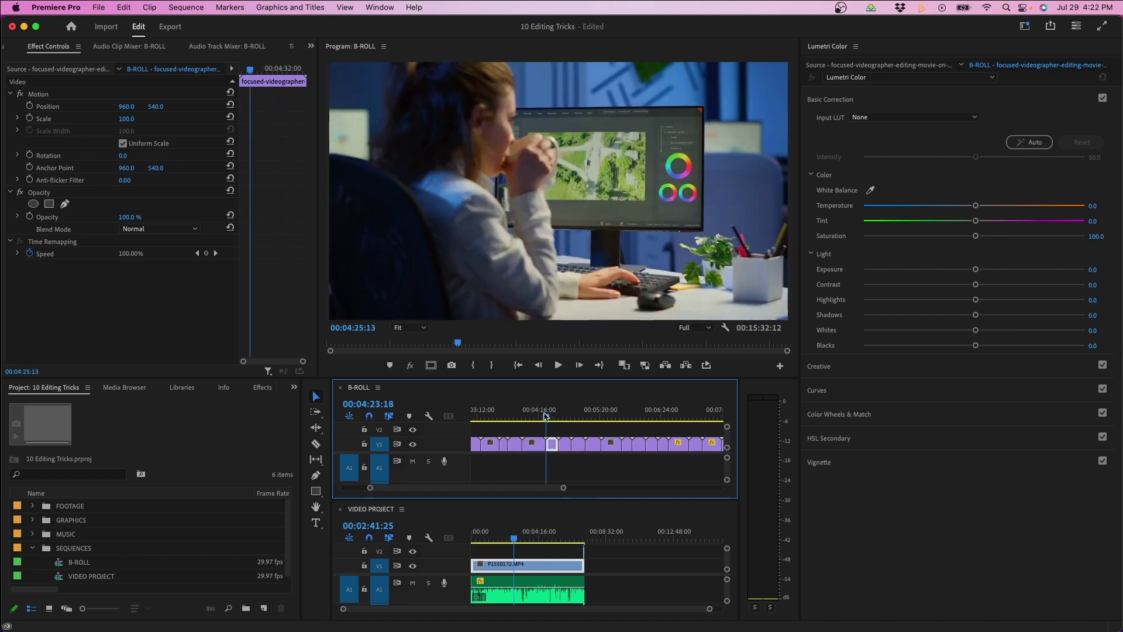
pyautogui.click(514, 538)
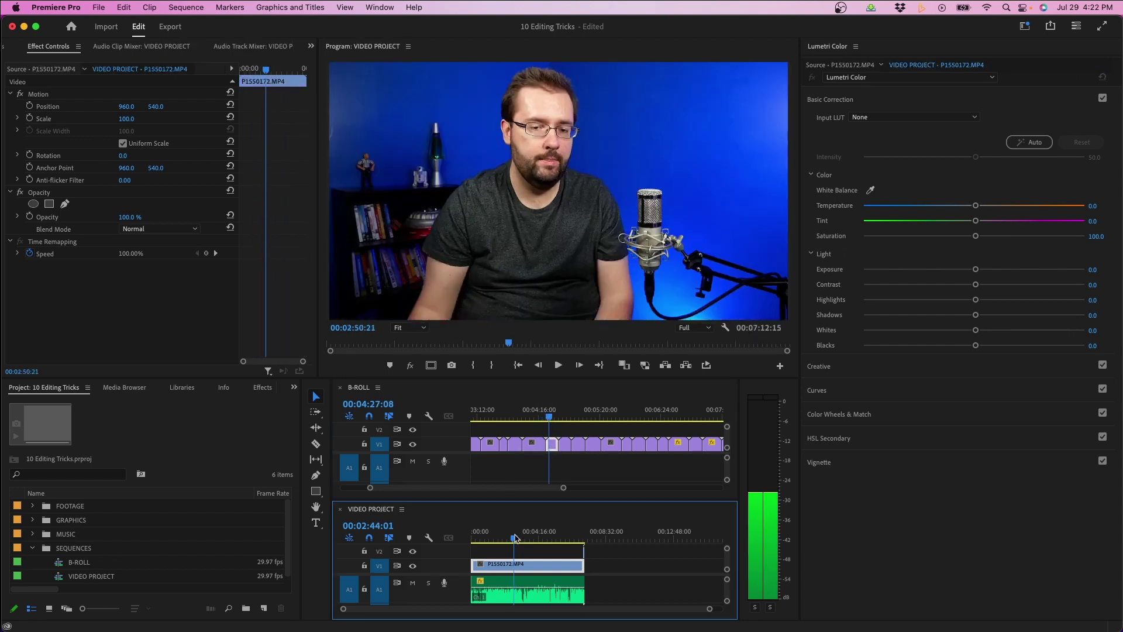
pyautogui.click(554, 409)
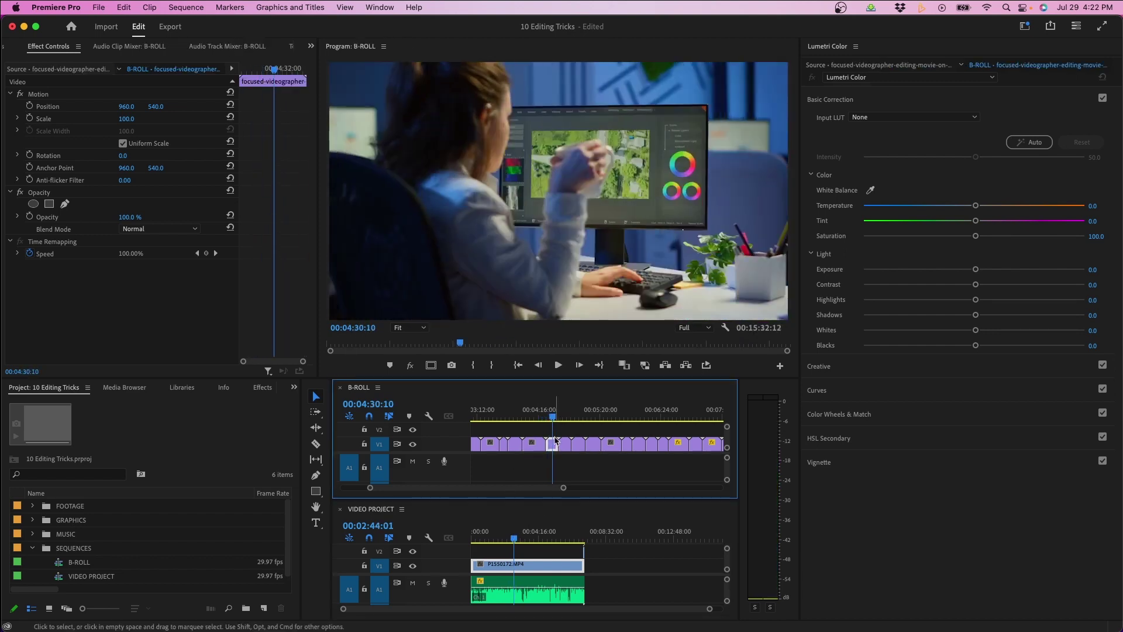
# Step: Place the b-roll footage on V2 of VIDEO PROJECT and play it back
pyautogui.click(515, 539)
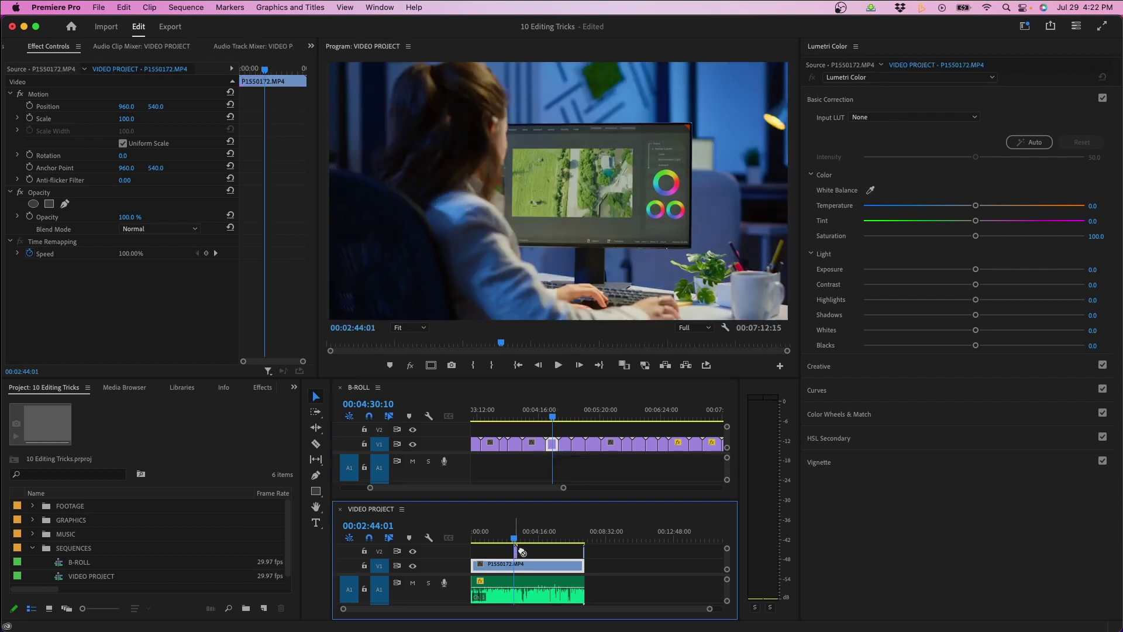
pyautogui.click(530, 553)
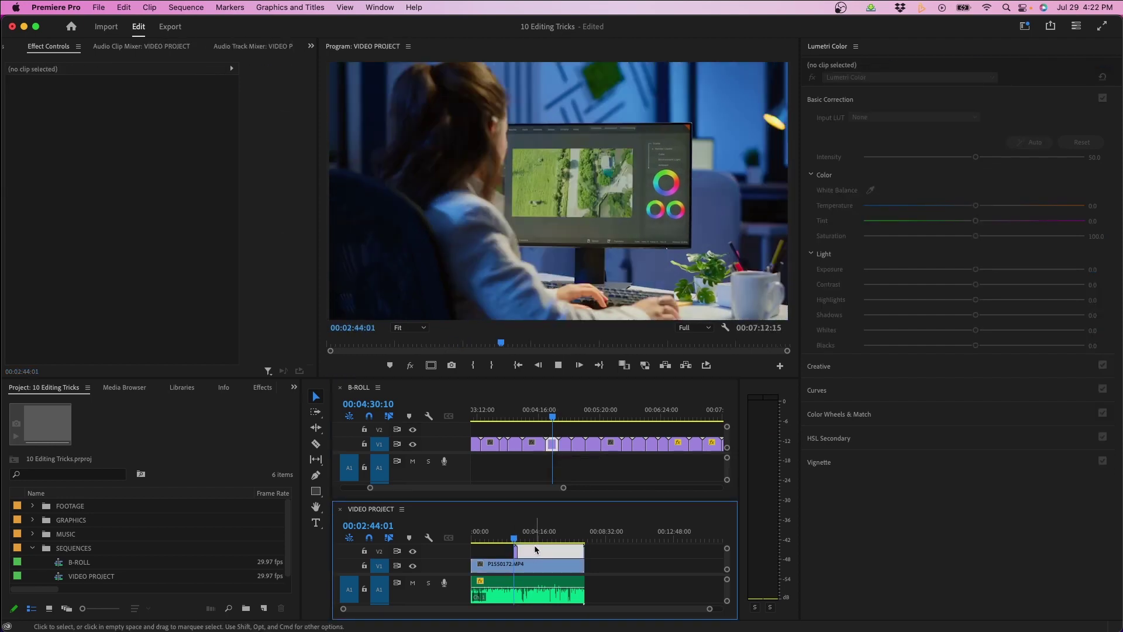
pyautogui.press('=')
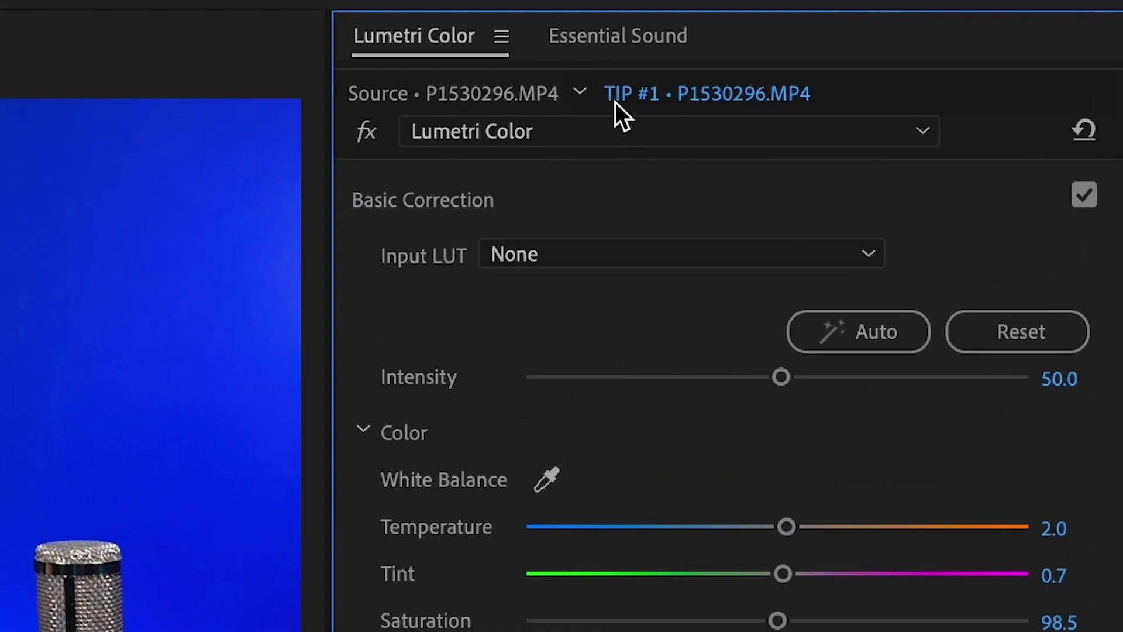
# Step: Step through the TIP #2 clips to select the last video clip in the sequence
pyautogui.click(449, 92)
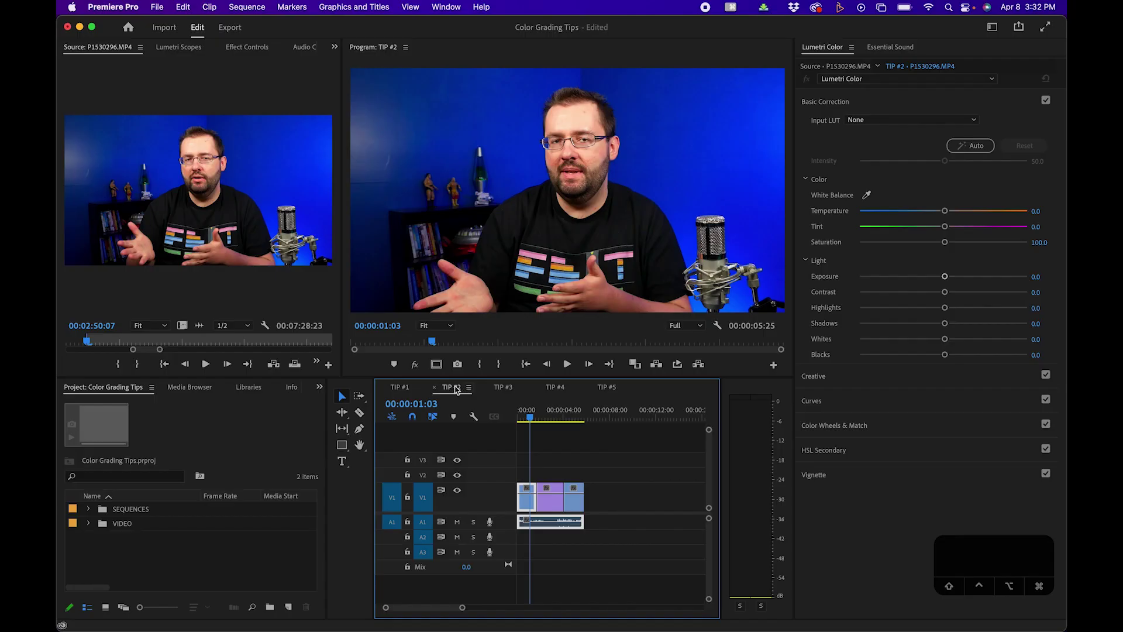
pyautogui.click(563, 456)
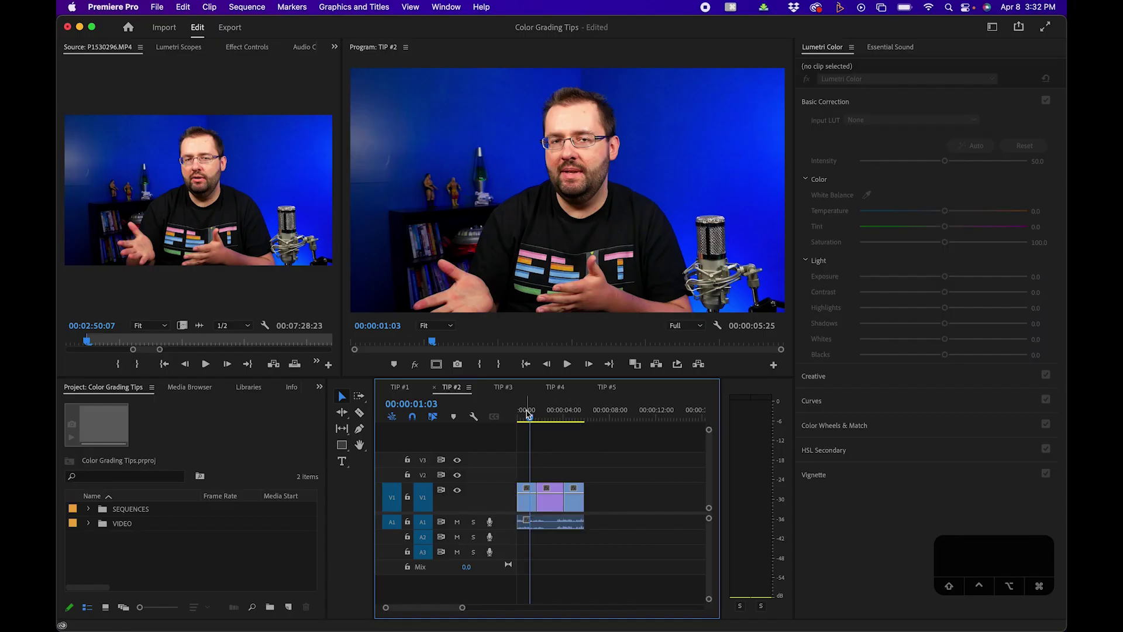
pyautogui.click(527, 495)
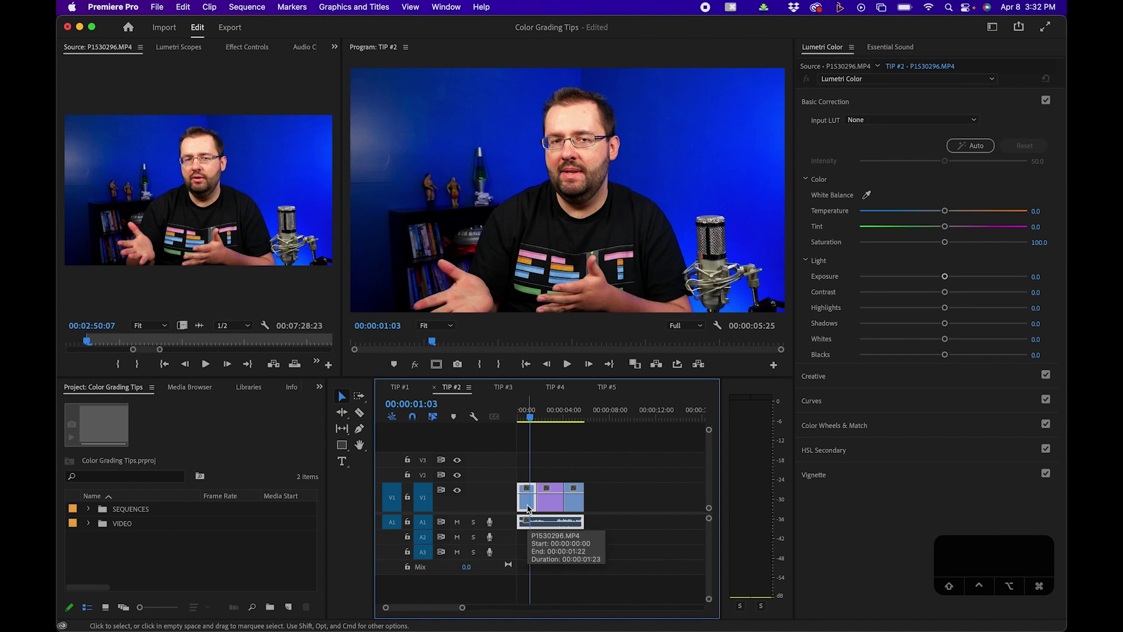
pyautogui.click(547, 410)
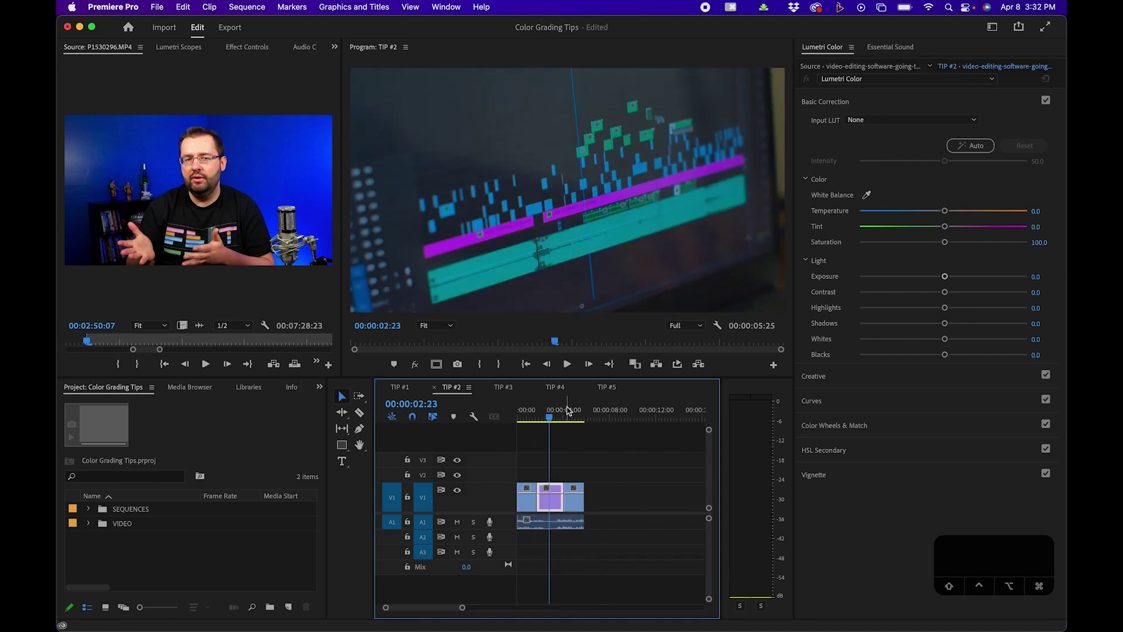
pyautogui.click(578, 409)
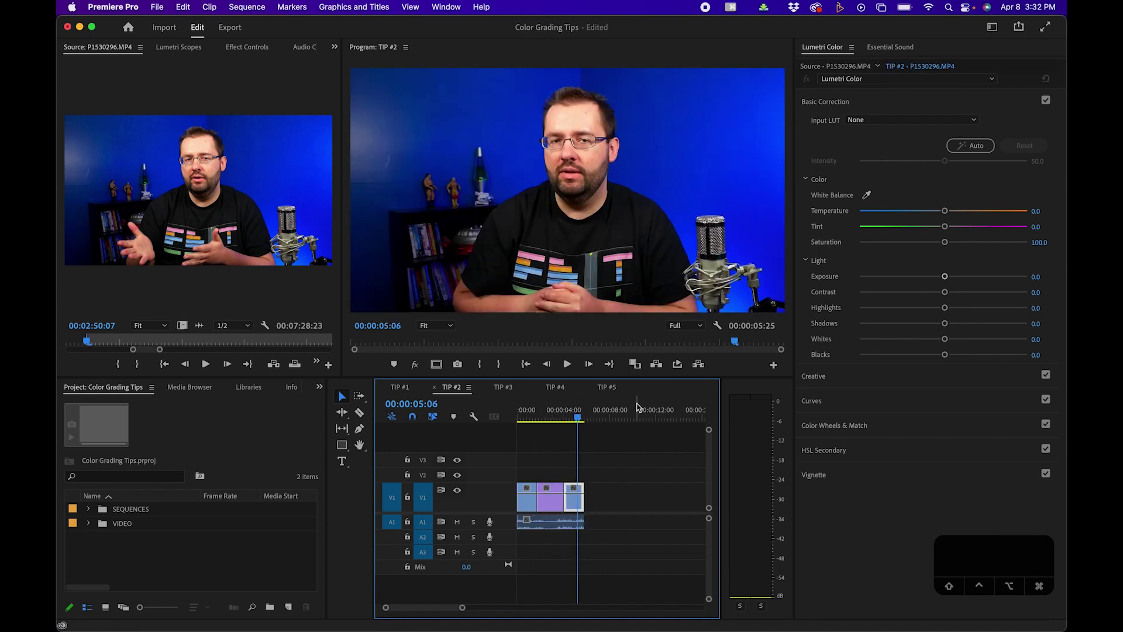
# Step: Switch Lumetri Color to the clip's source and auto-correct its color
pyautogui.click(813, 66)
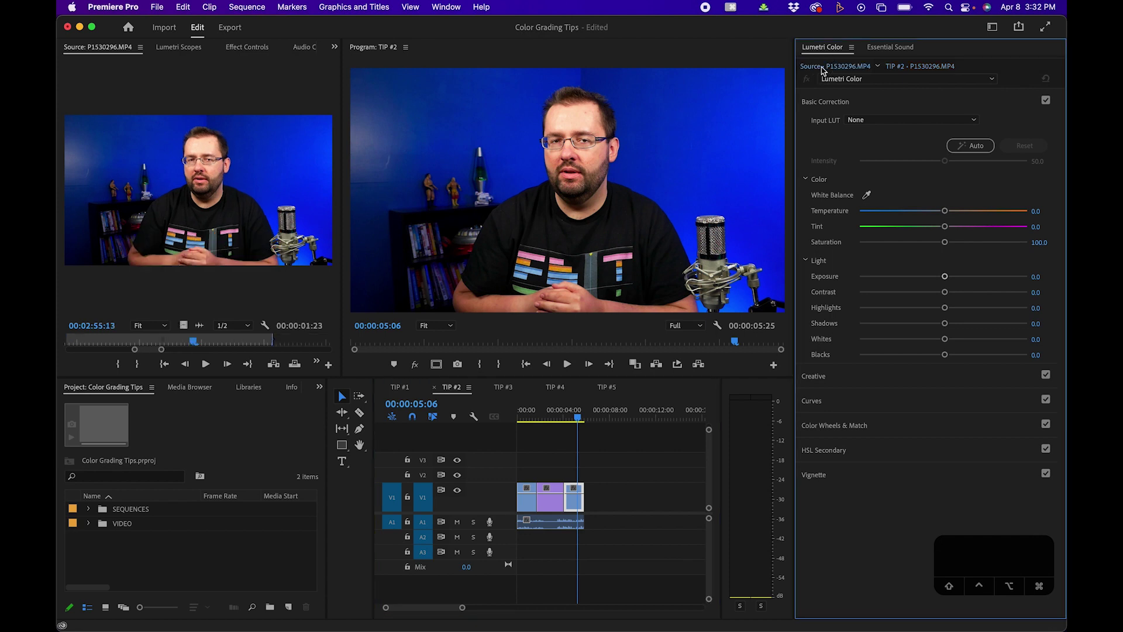
pyautogui.click(970, 146)
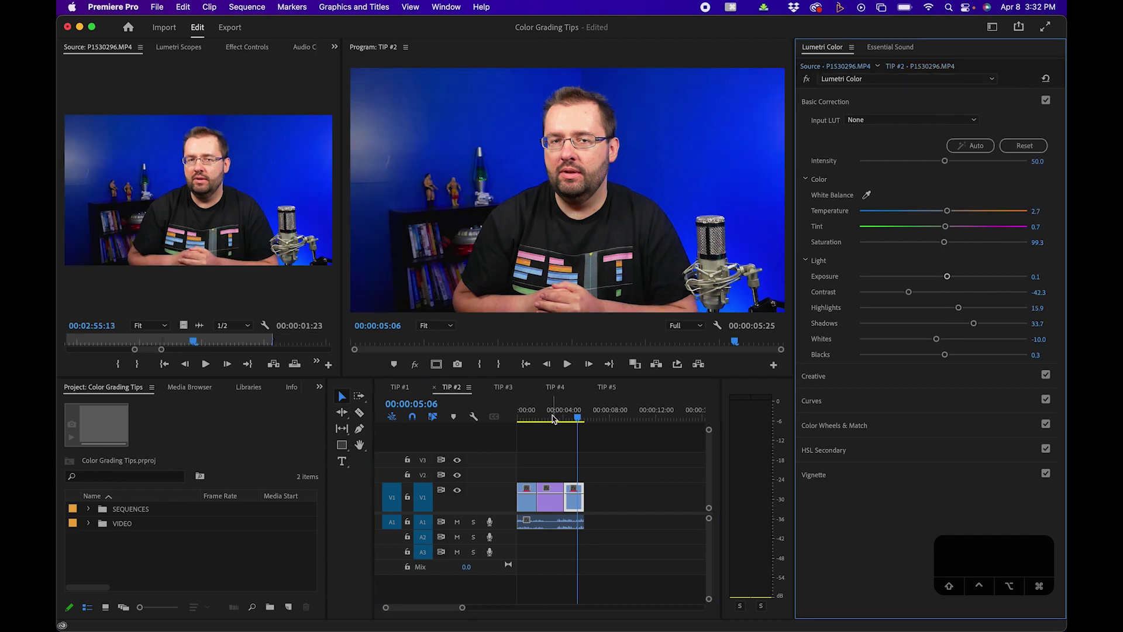
pyautogui.click(527, 418)
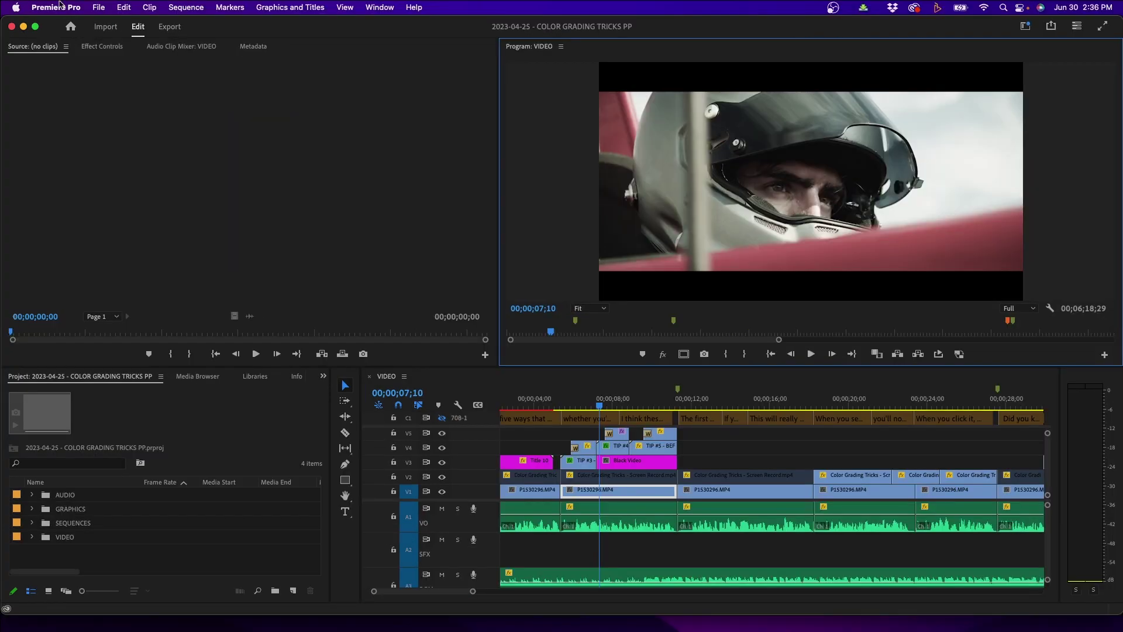
# Step: Delete the unused media cache files from the Media Cache preferences
pyautogui.click(55, 8)
pyautogui.moveTo(53, 44)
pyautogui.click(184, 199)
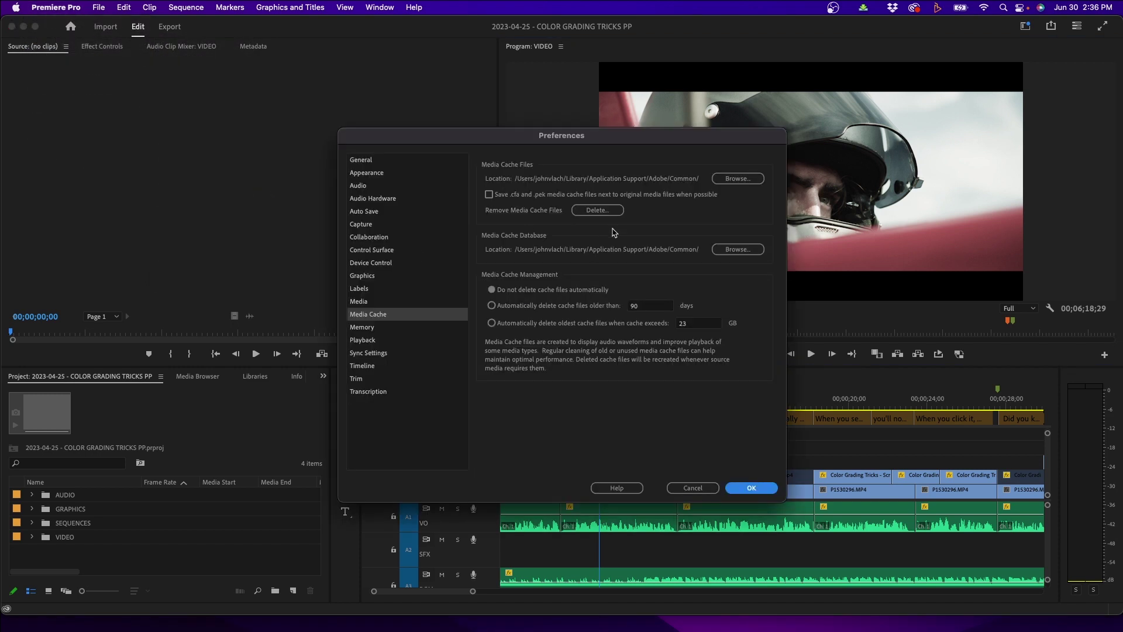
pyautogui.click(597, 210)
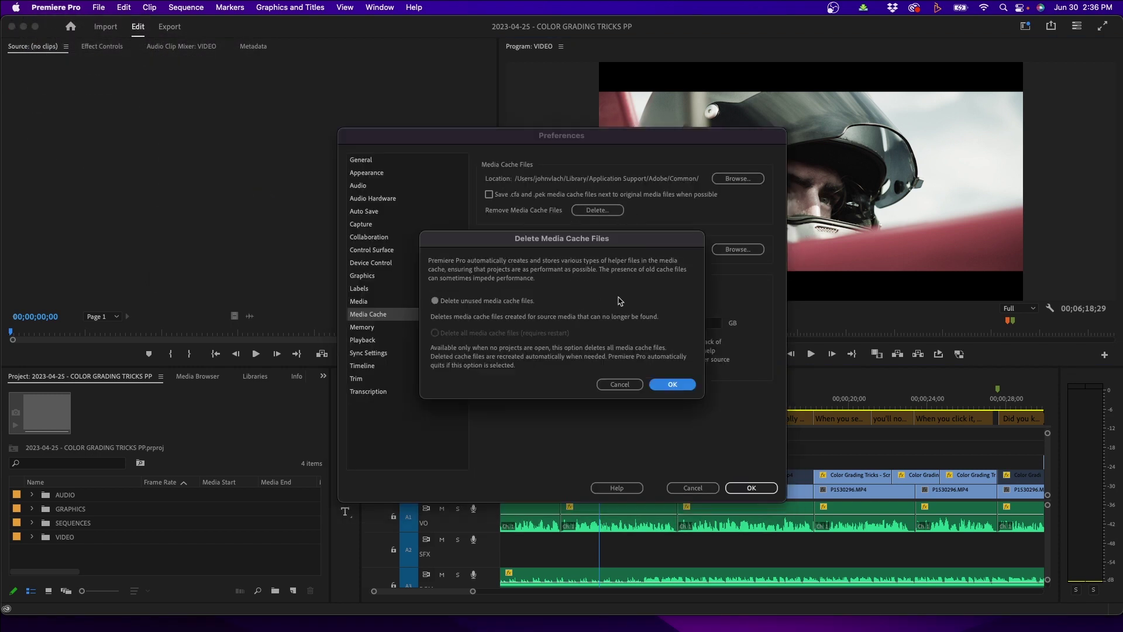
pyautogui.click(672, 384)
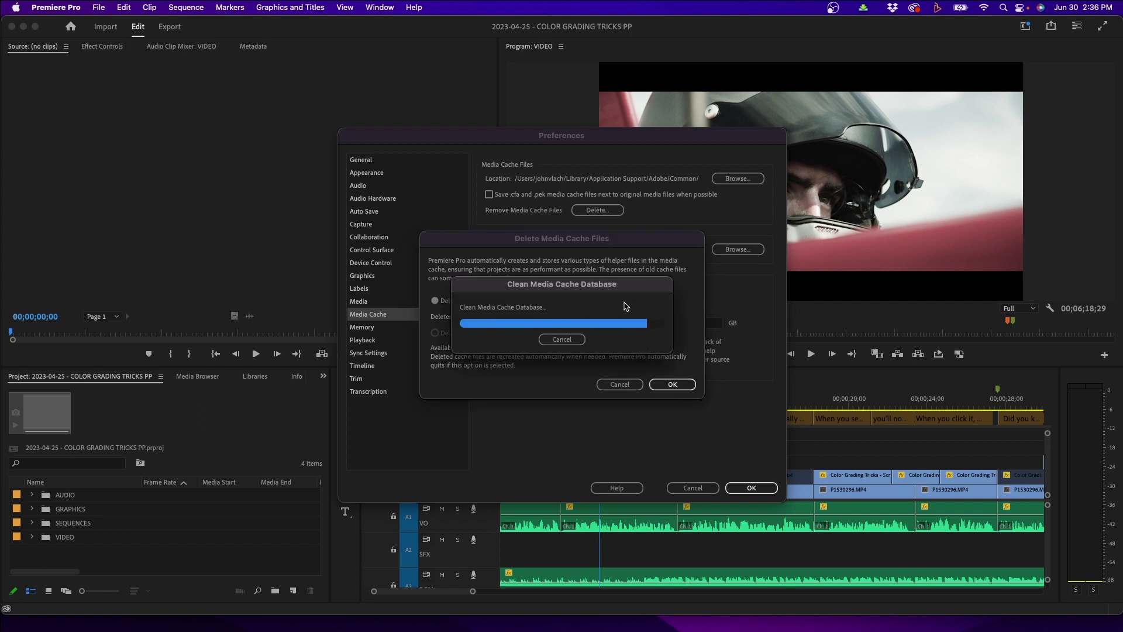
# Step: Enable automatic deletion of old cache files and edit the GB size limit
pyautogui.click(492, 306)
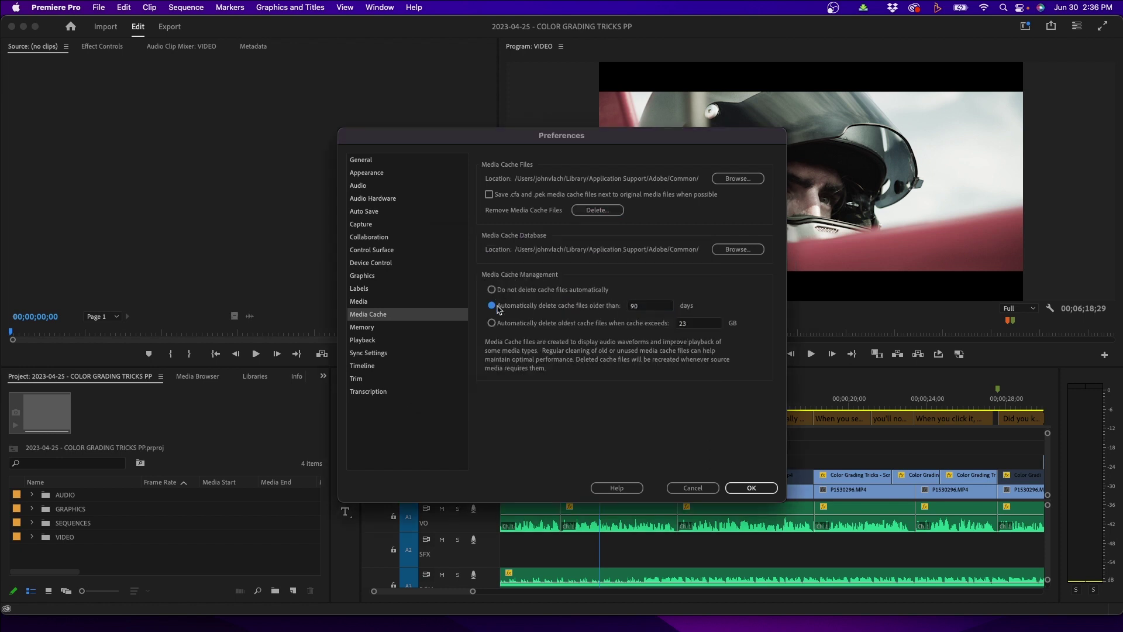
pyautogui.doubleClick(698, 323)
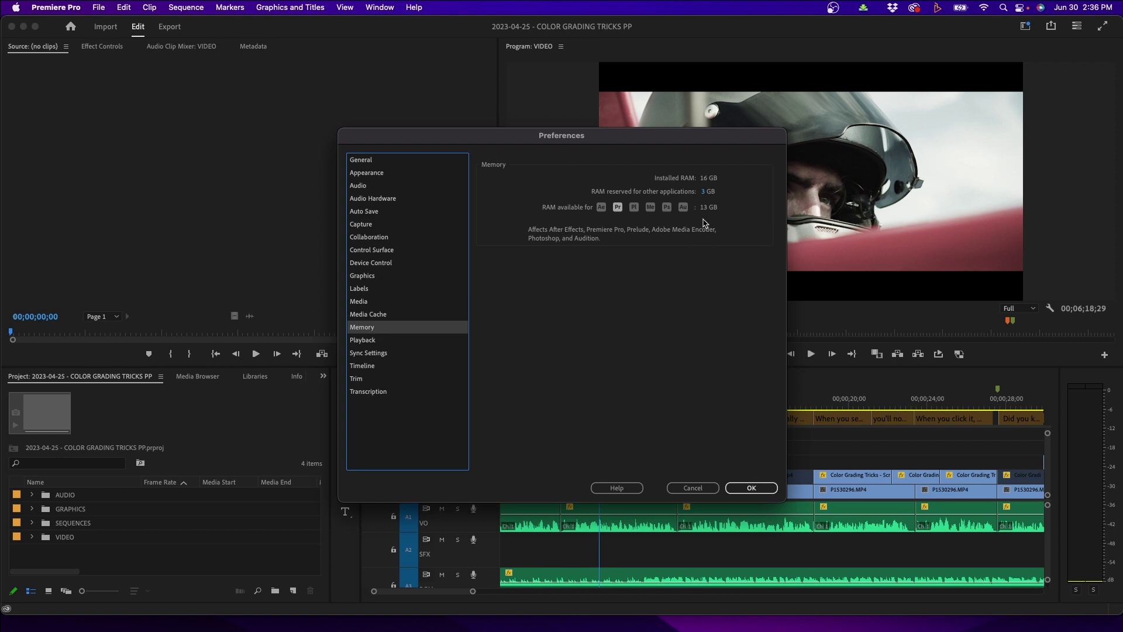
# Step: Change the RAM reserved for other applications in Memory preferences and accept
pyautogui.click(704, 192)
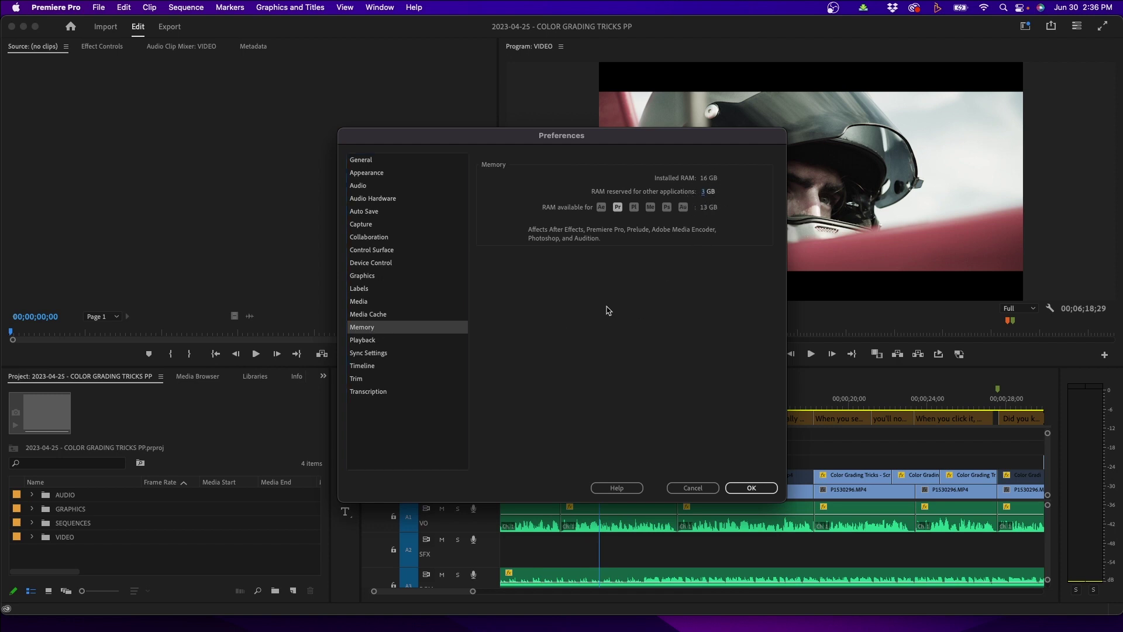
pyautogui.click(749, 489)
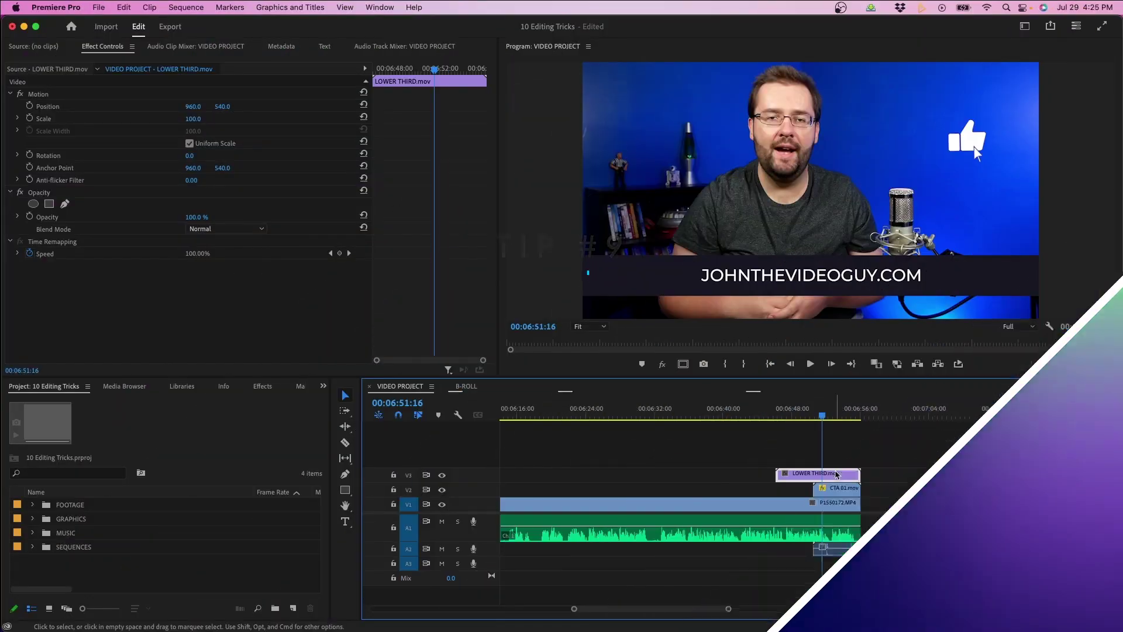
# Step: Create a new Black Video item in the Project panel
pyautogui.hotkey('shift', 'd')
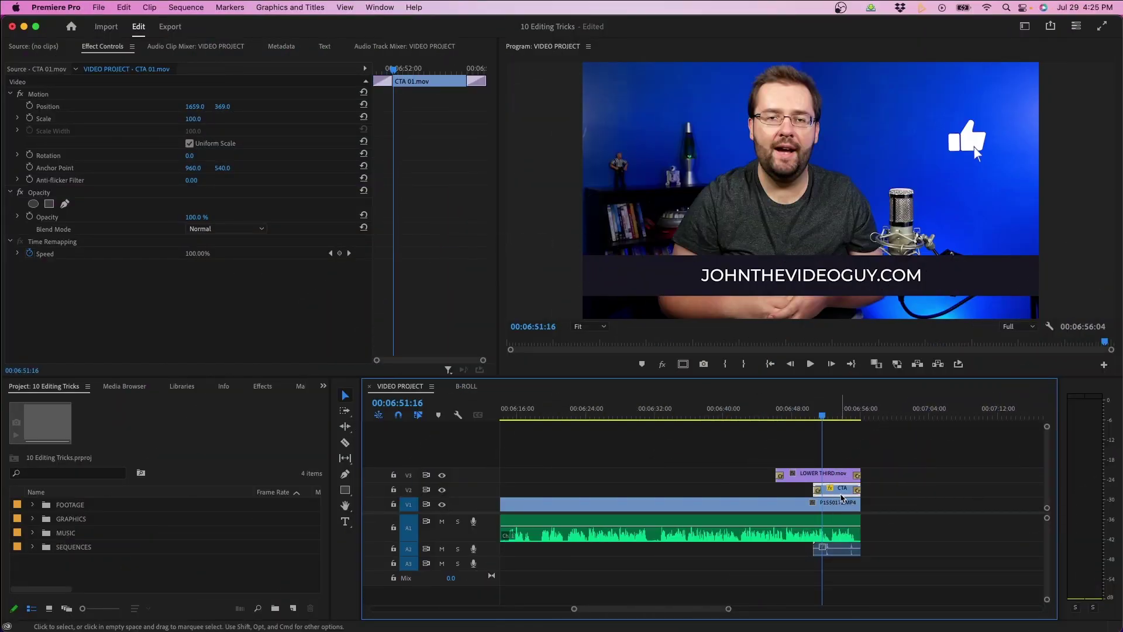
pyautogui.click(840, 502)
pyautogui.click(845, 515)
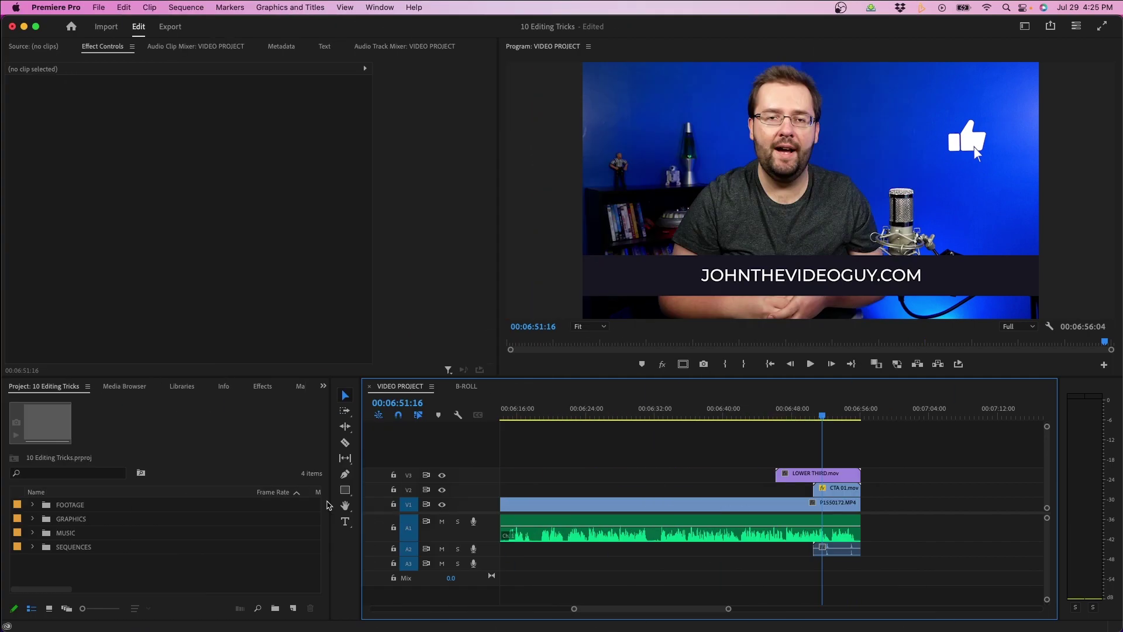
pyautogui.click(293, 607)
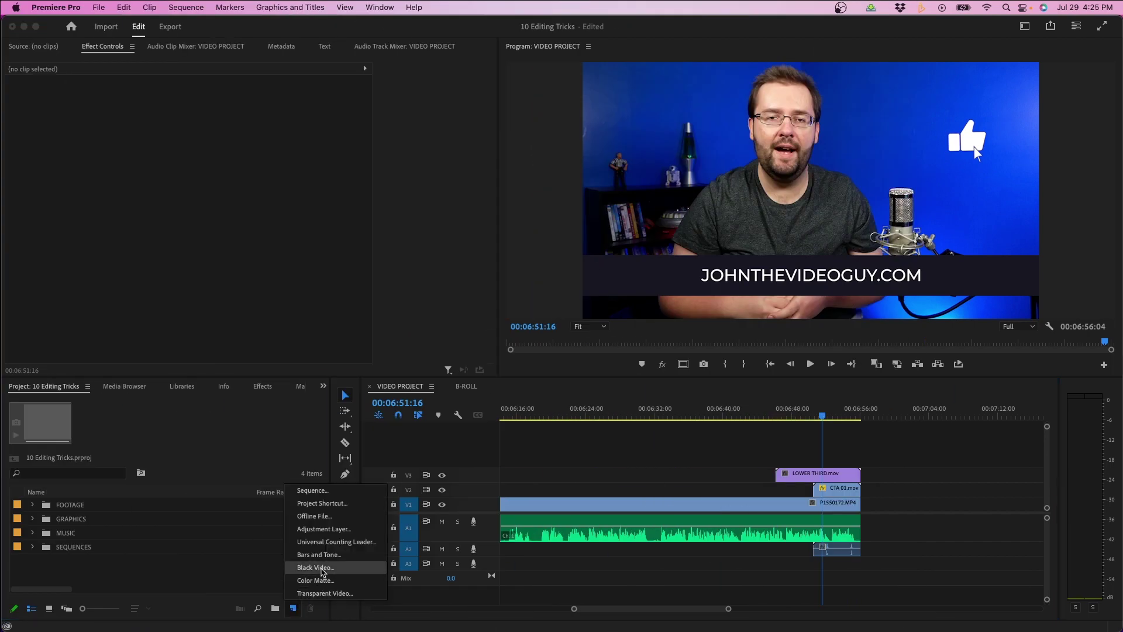
pyautogui.click(314, 567)
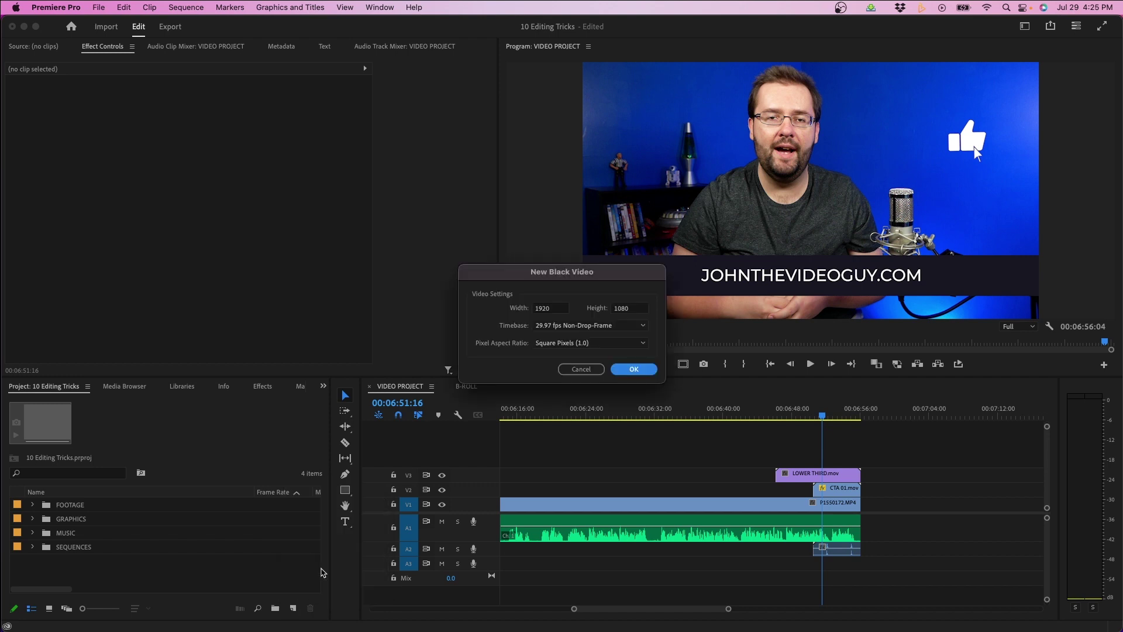
pyautogui.click(632, 372)
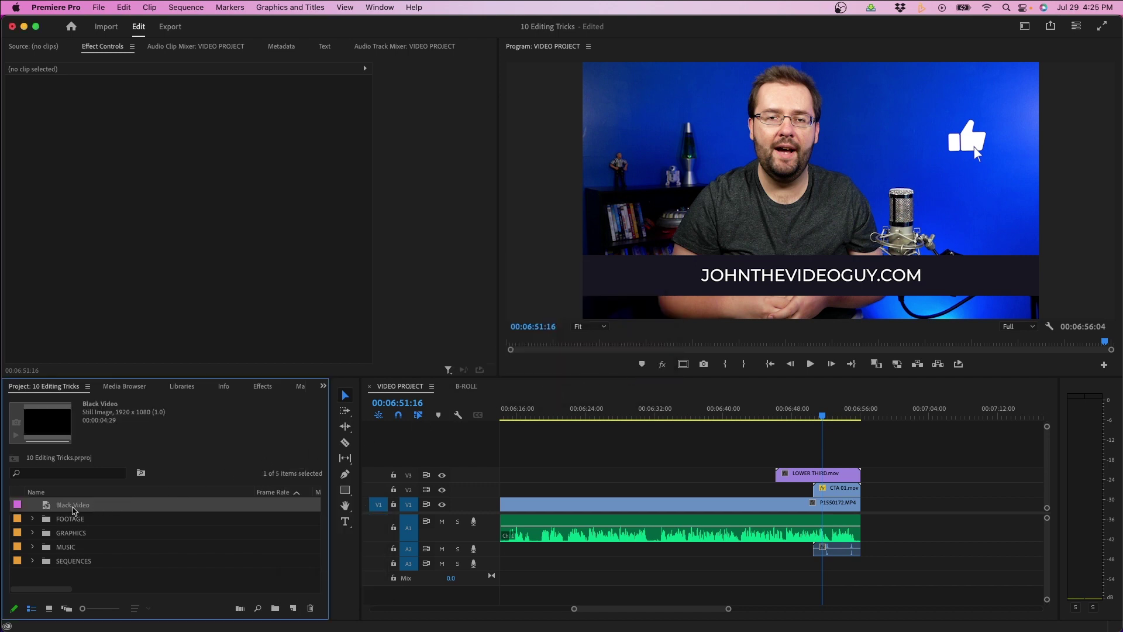
# Step: Place the black video on V4 above the lower third with a cross dissolve, shorten it and play back
pyautogui.moveTo(73, 505); pyautogui.dragTo(867, 464)
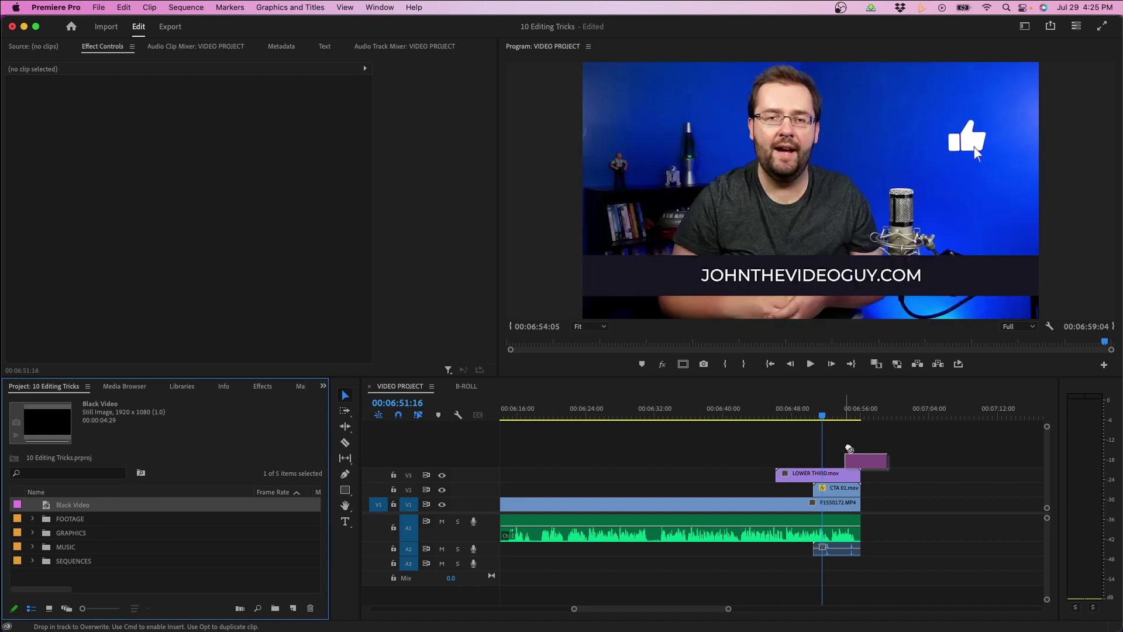
pyautogui.click(866, 461)
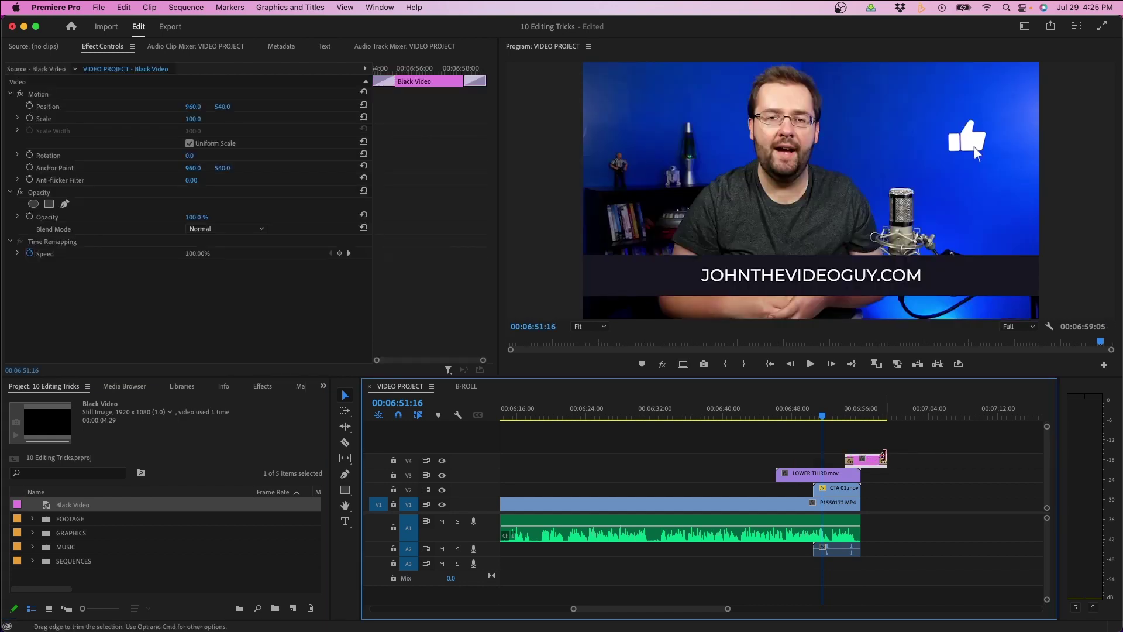
pyautogui.click(883, 458)
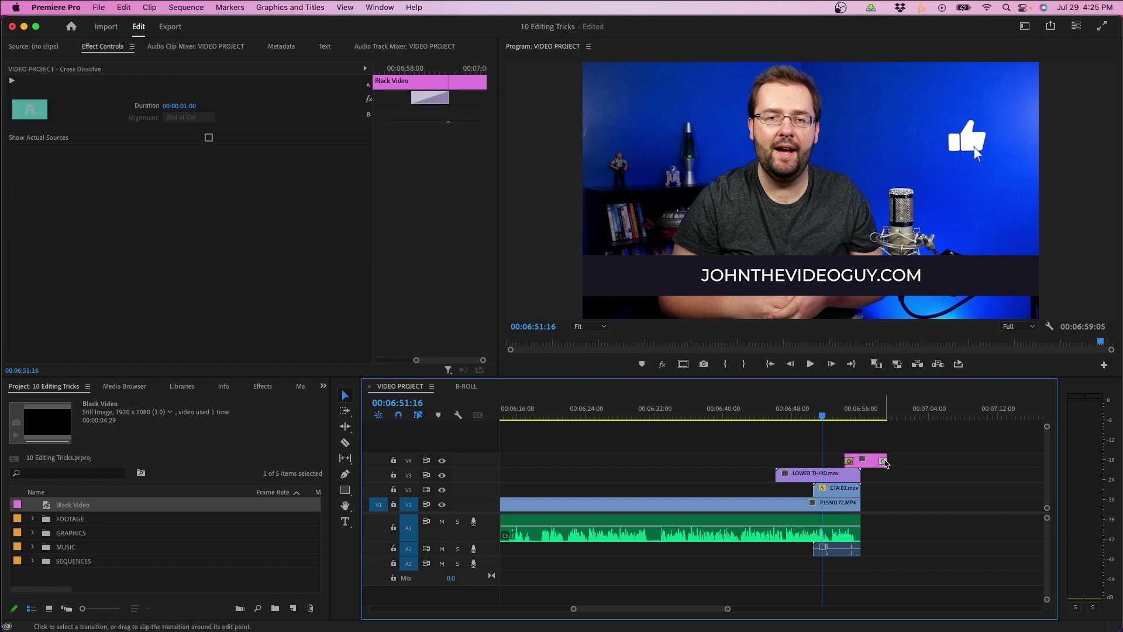
pyautogui.moveTo(887, 460); pyautogui.dragTo(860, 460)
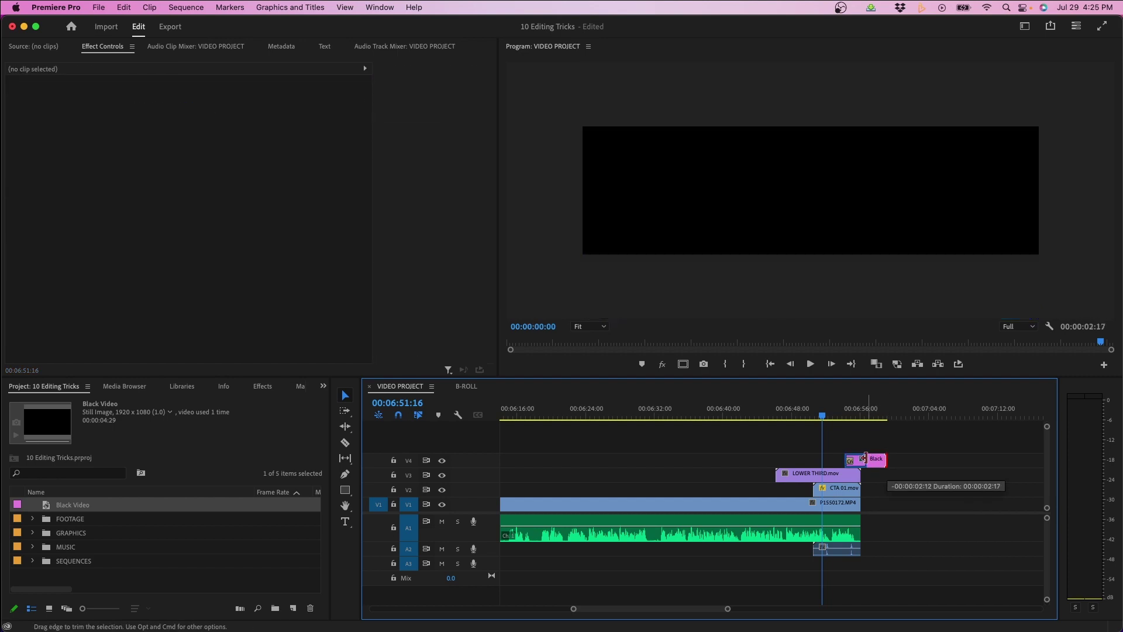
pyautogui.press('space')
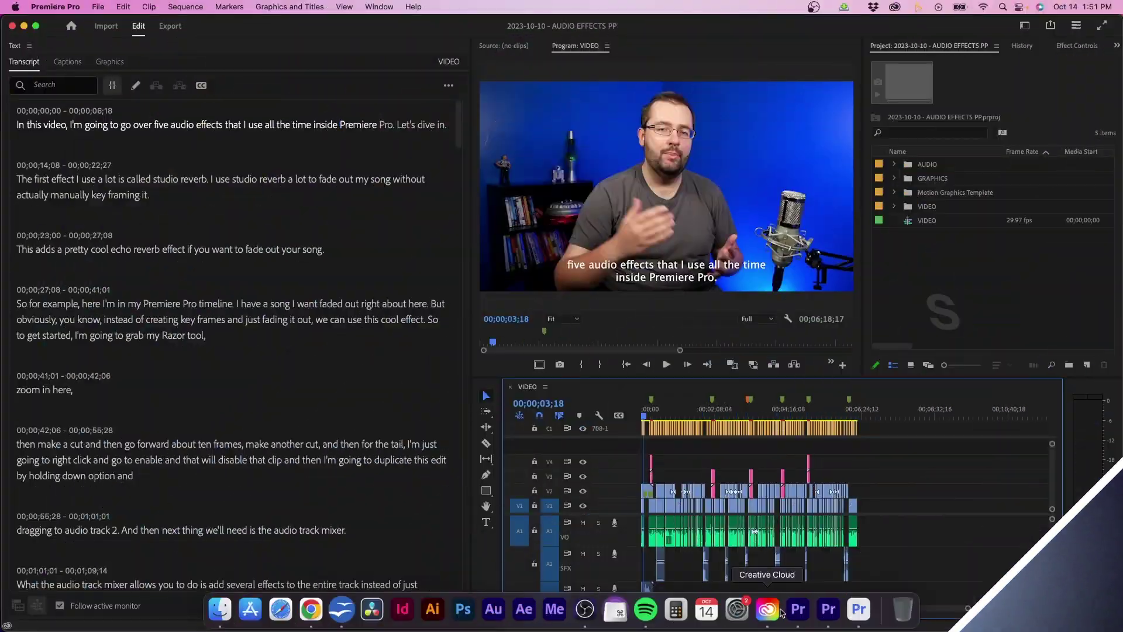
# Step: Filter the audio effects project's transcript search to show pauses
pyautogui.click(828, 609)
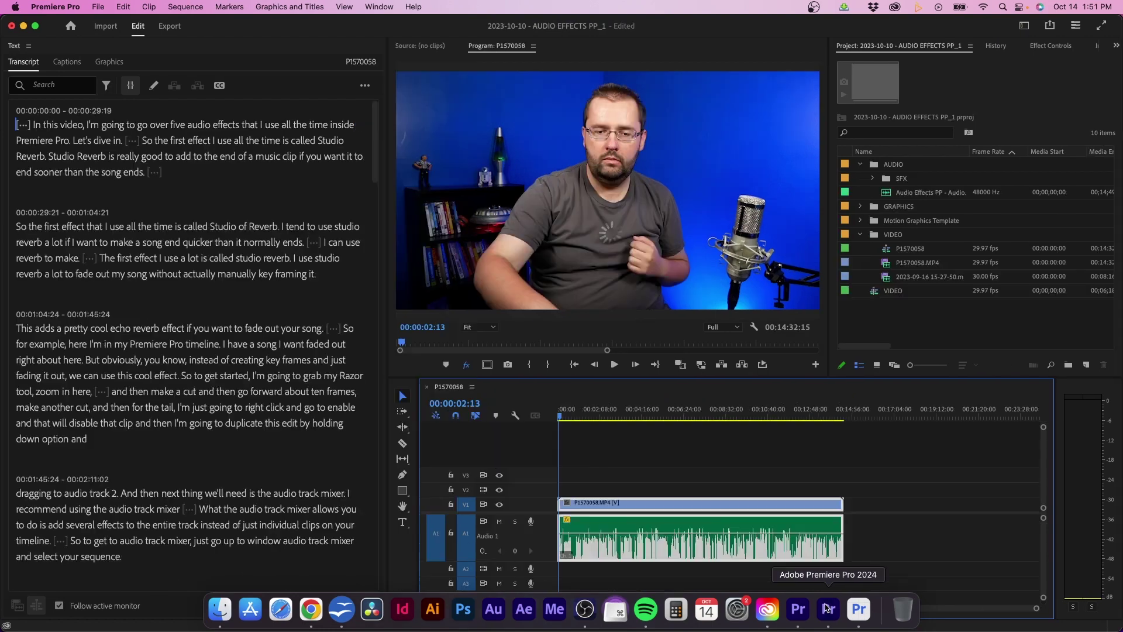
pyautogui.click(107, 85)
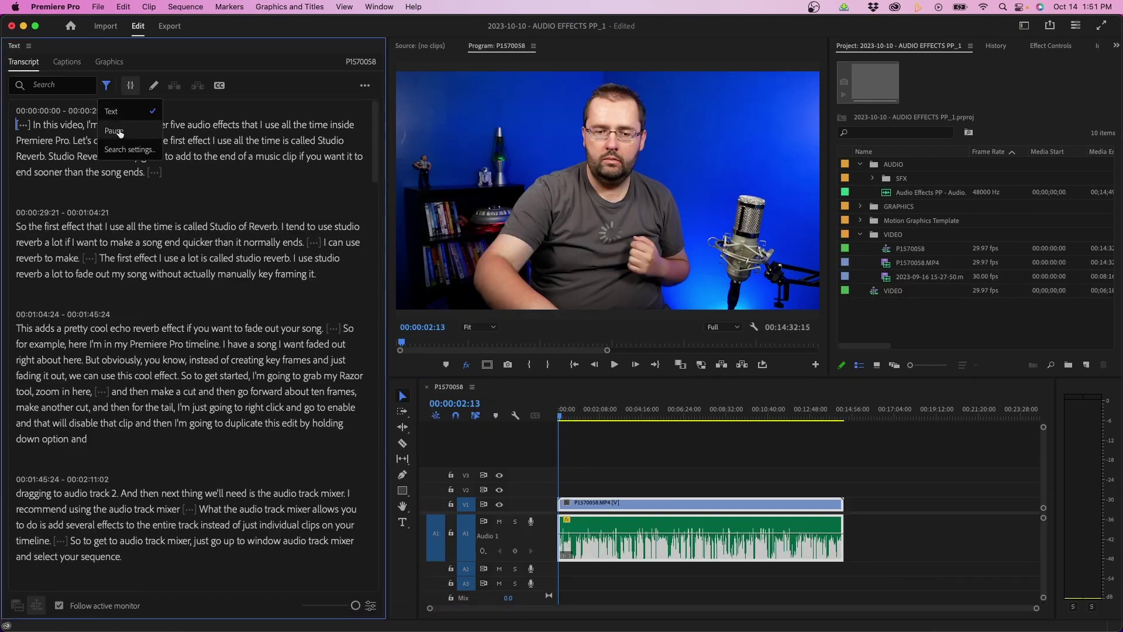
pyautogui.click(136, 132)
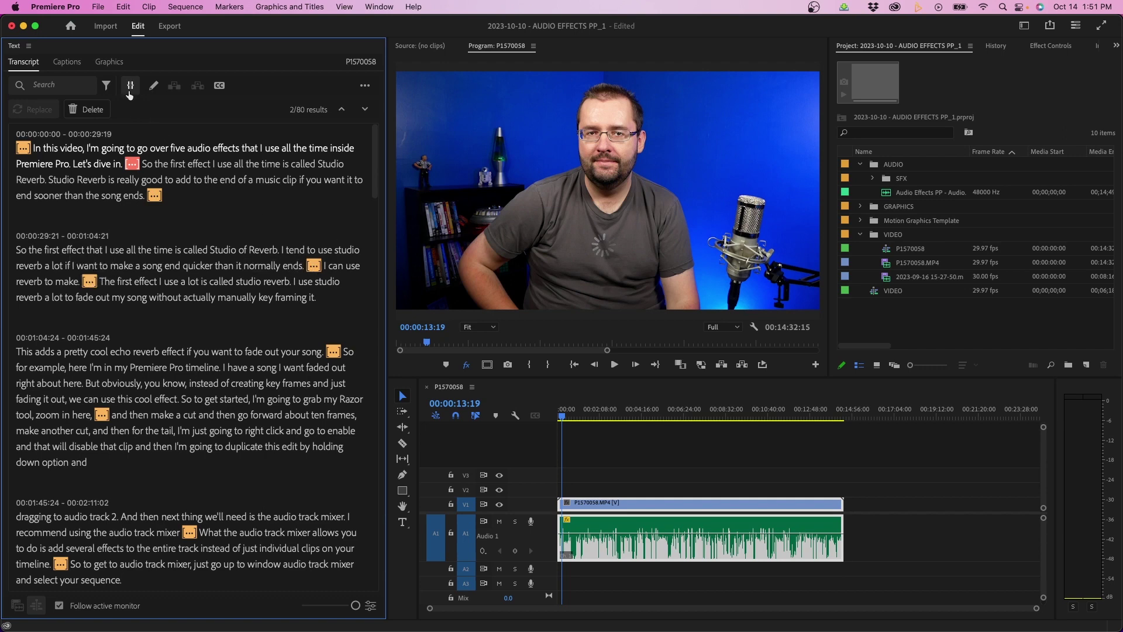
# Step: Extract every found pause from the sequence with Delete all
pyautogui.click(92, 110)
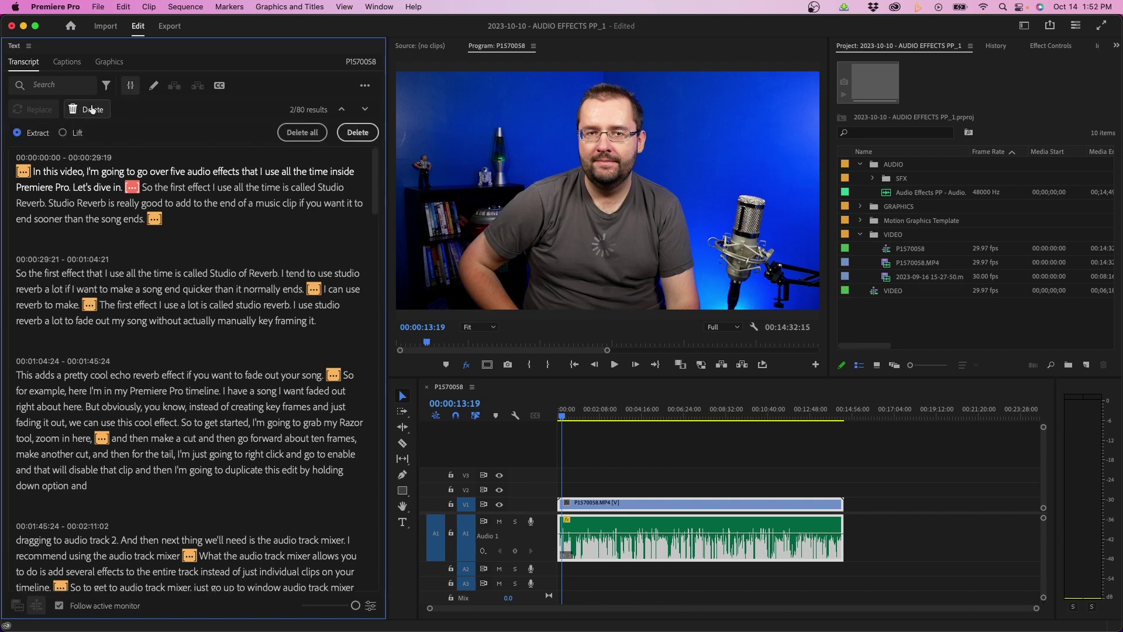
pyautogui.click(302, 133)
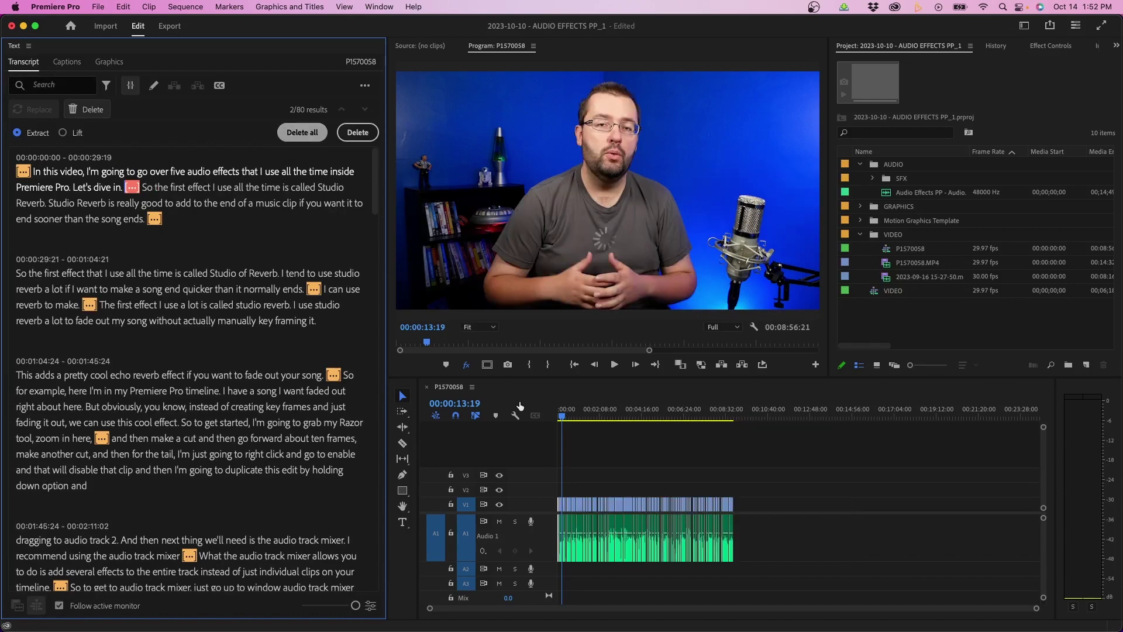
pyautogui.click(593, 470)
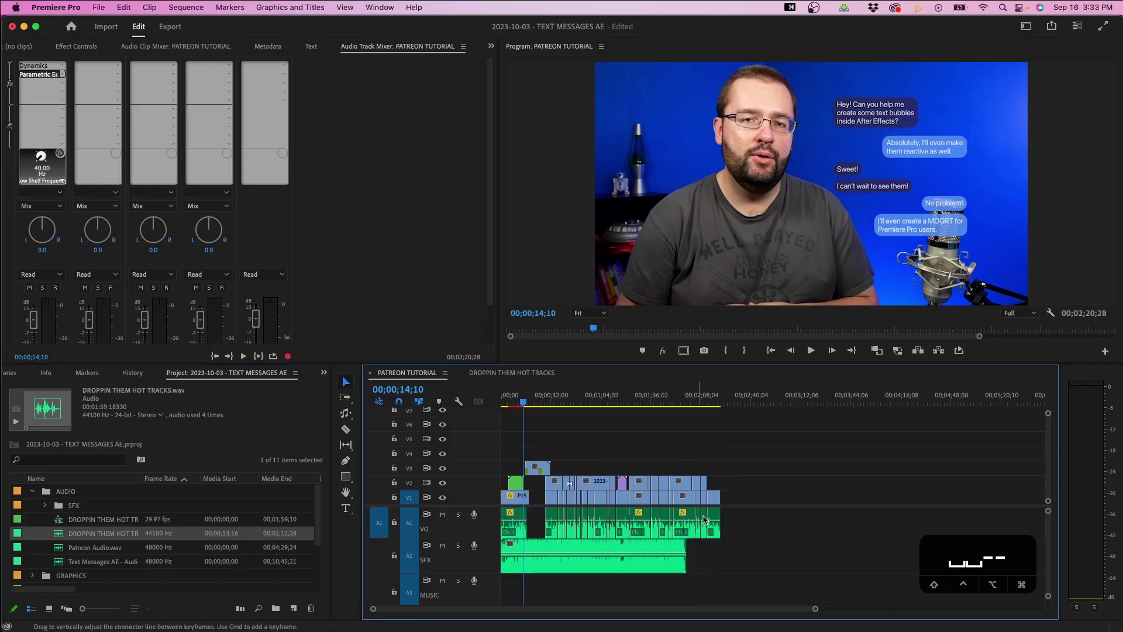
# Step: Extend the DROPPIN THEM HOT TRACKS music clip to a longer length with the Remix Tool
pyautogui.moveTo(703, 546); pyautogui.dragTo(705, 546)
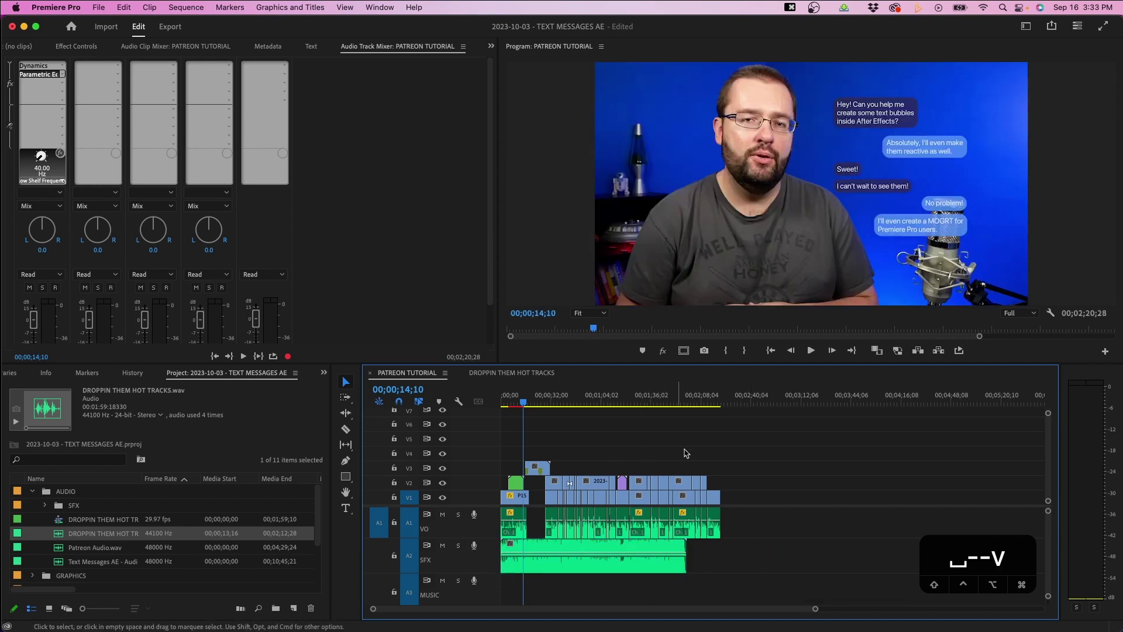
pyautogui.click(653, 566)
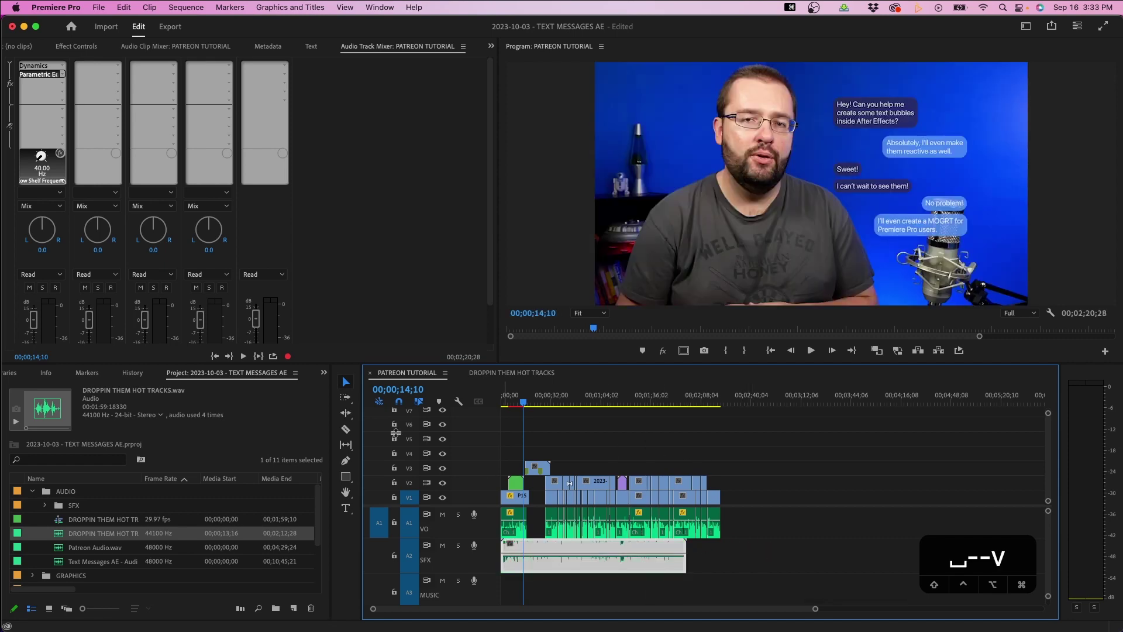
pyautogui.moveTo(347, 416); pyautogui.dragTo(404, 437)
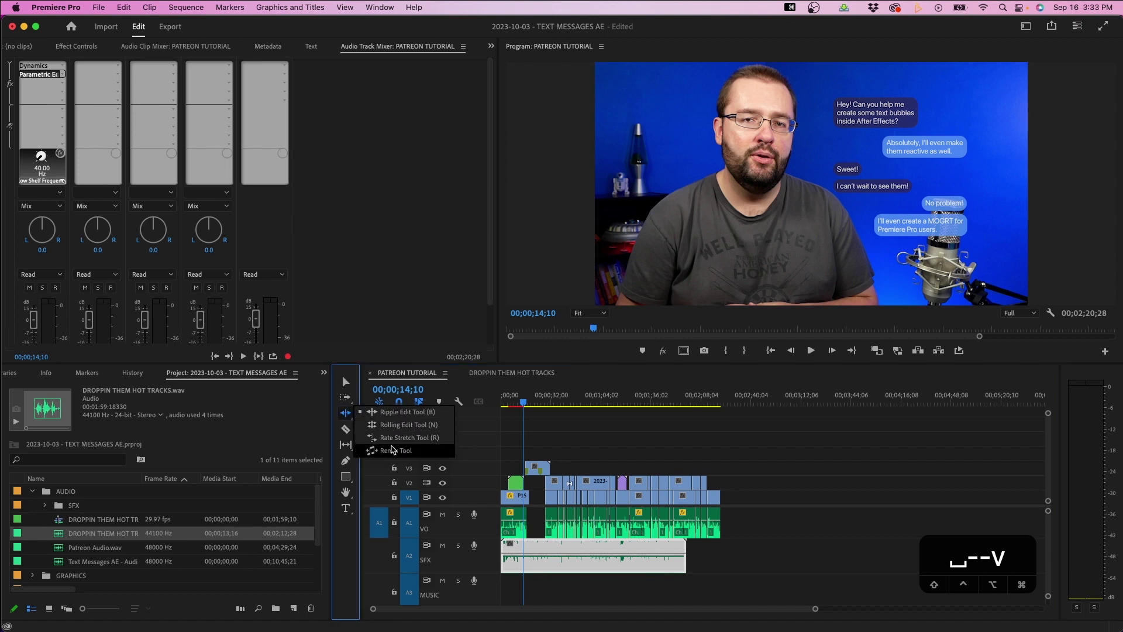
pyautogui.moveTo(685, 553); pyautogui.dragTo(737, 556)
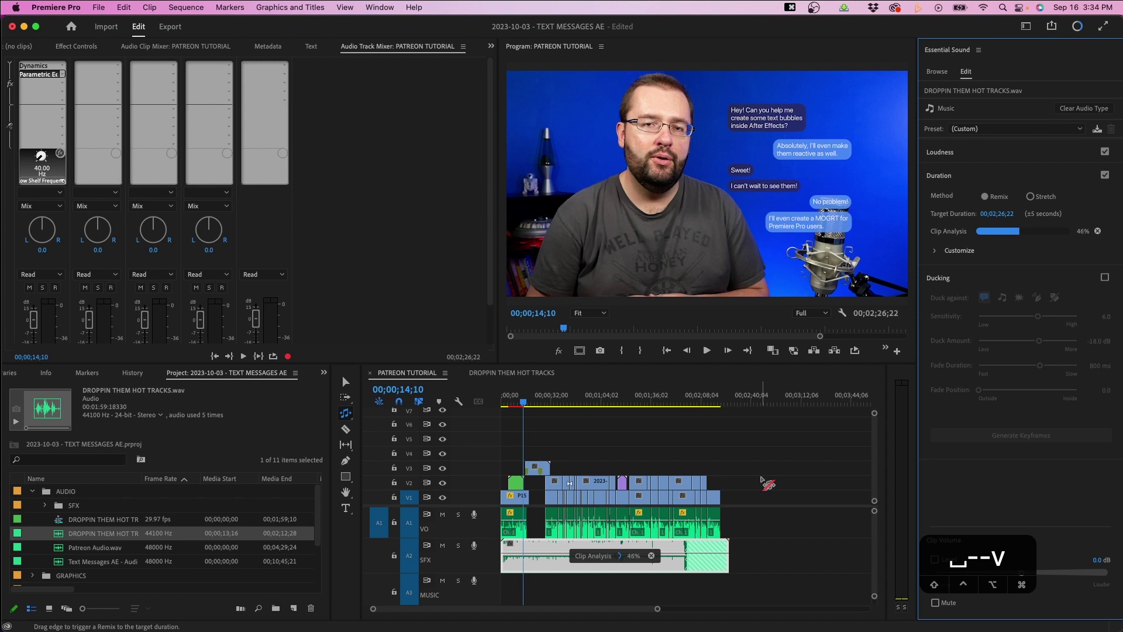
# Step: Reduce the remix Segments to the minimum in Essential Sound and inspect the result
pyautogui.click(935, 251)
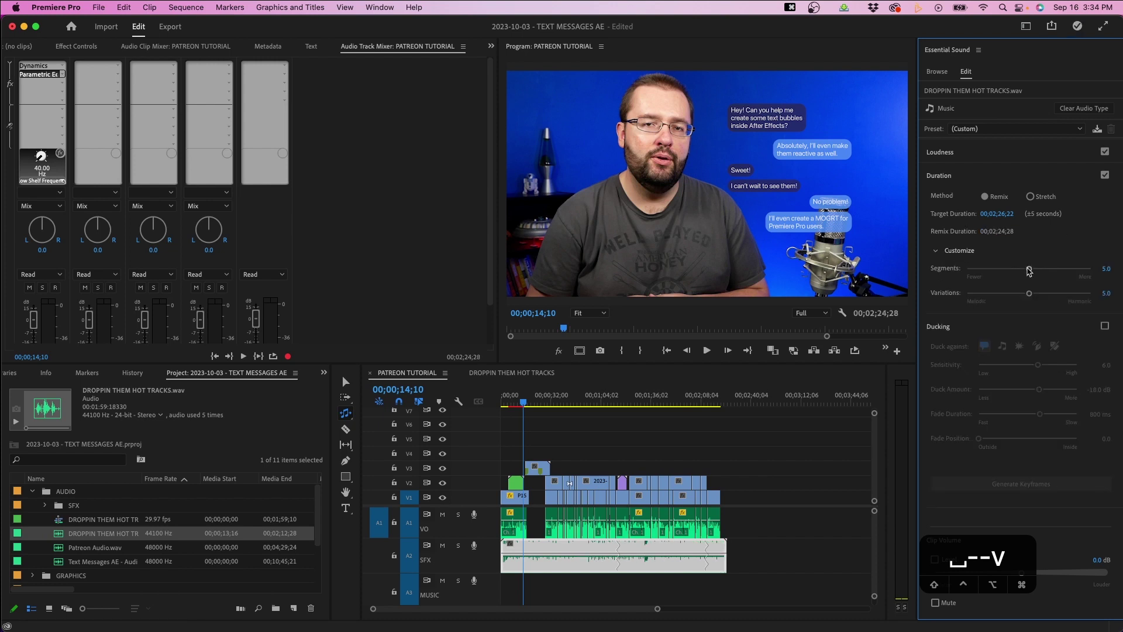
pyautogui.moveTo(1079, 270); pyautogui.dragTo(966, 269)
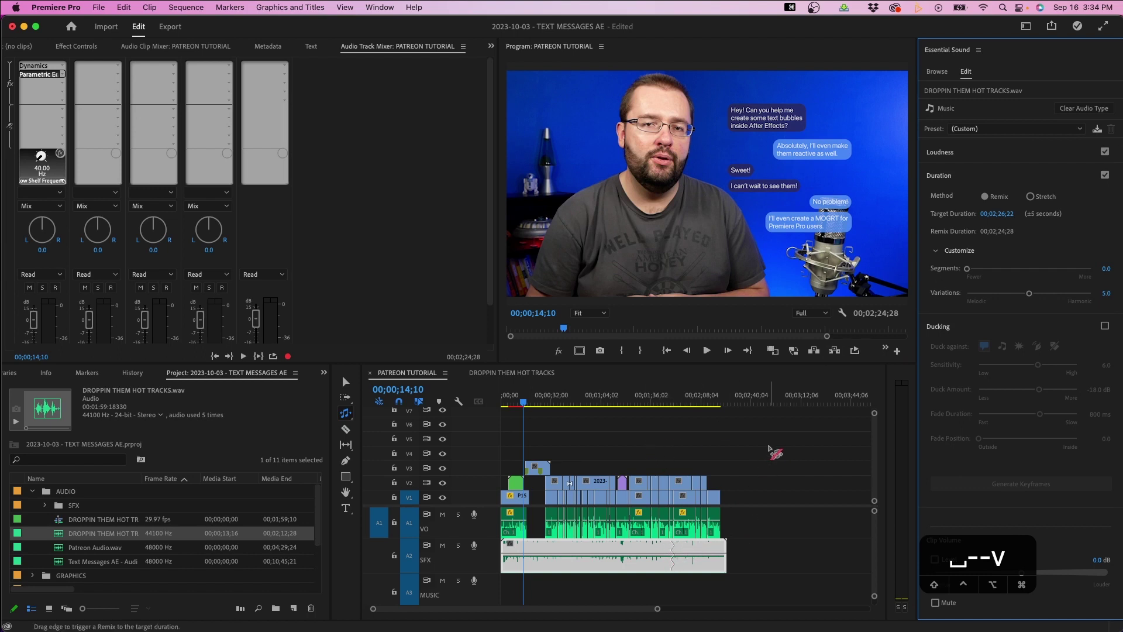
pyautogui.click(672, 403)
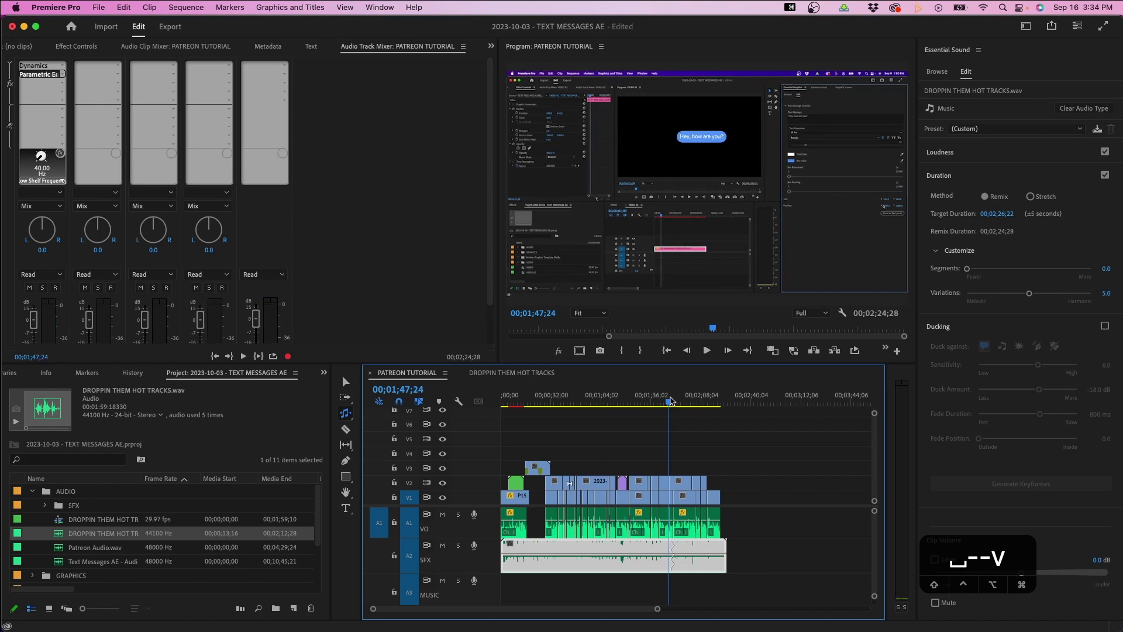
pyautogui.press('=')
pyautogui.press('=')
pyautogui.press('=')
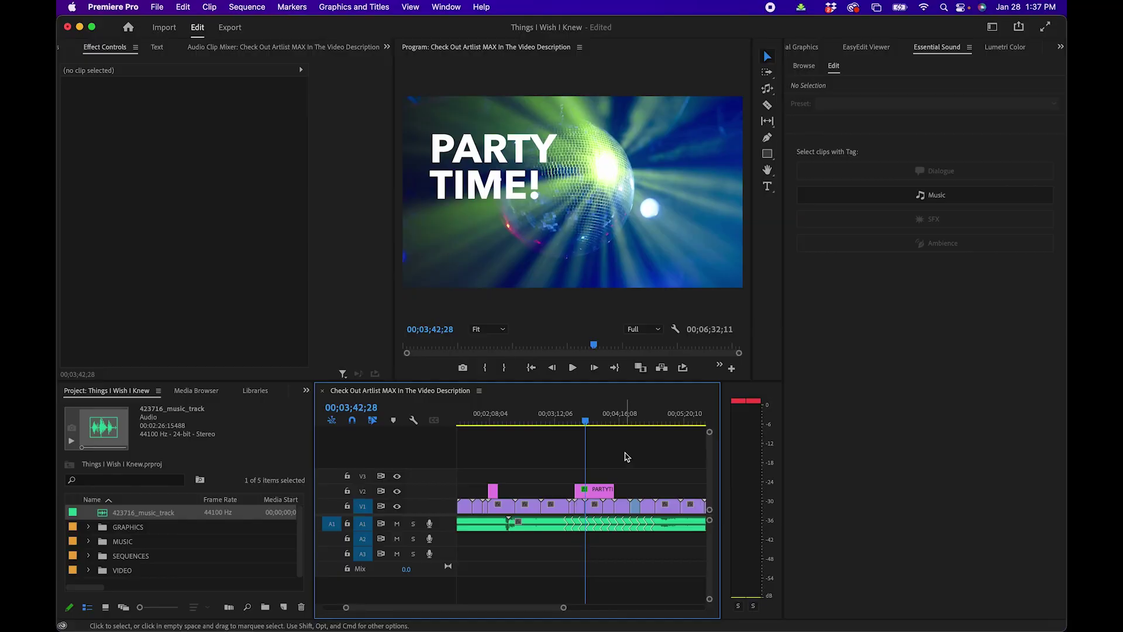
# Step: Open Replace Fonts in Projects and select Avenir Next Bold as the font to replace
pyautogui.click(590, 426)
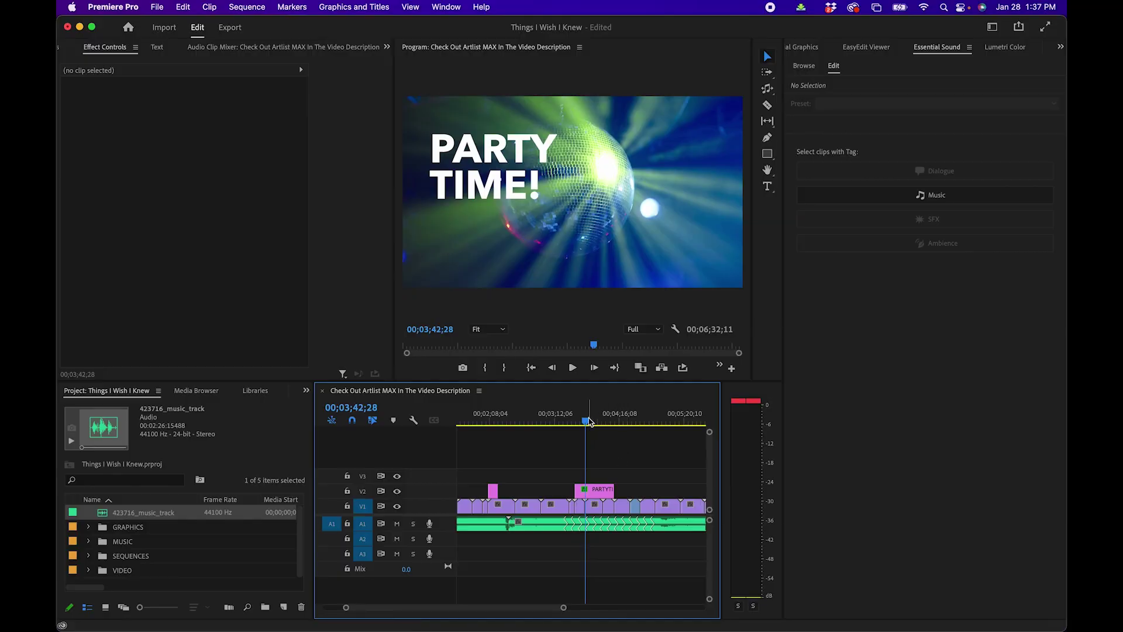
pyautogui.click(493, 422)
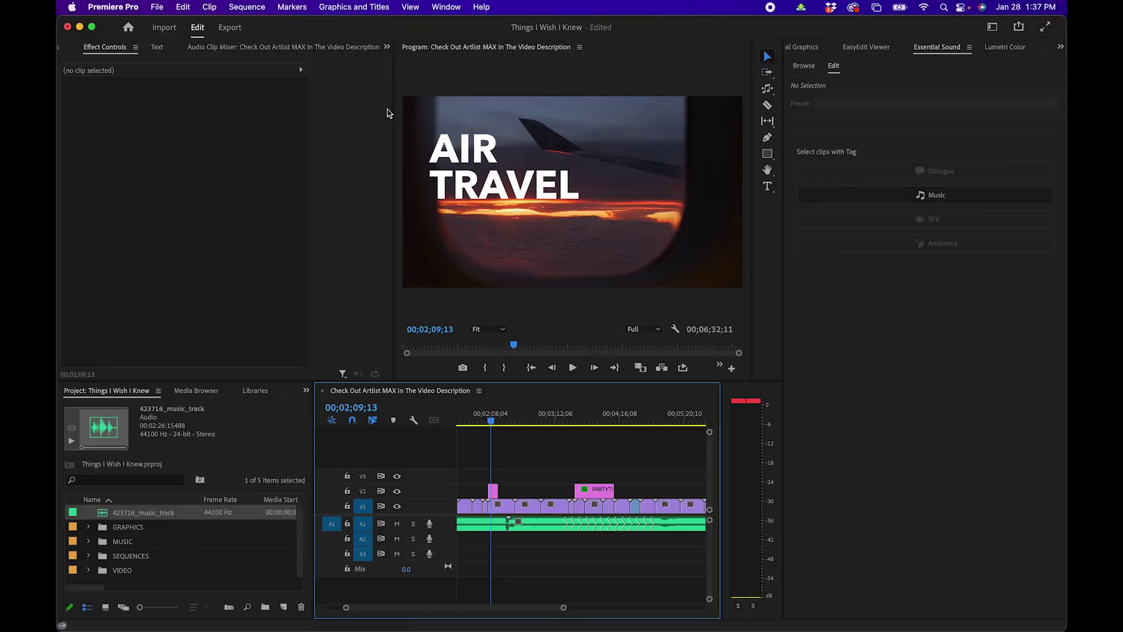
pyautogui.click(353, 7)
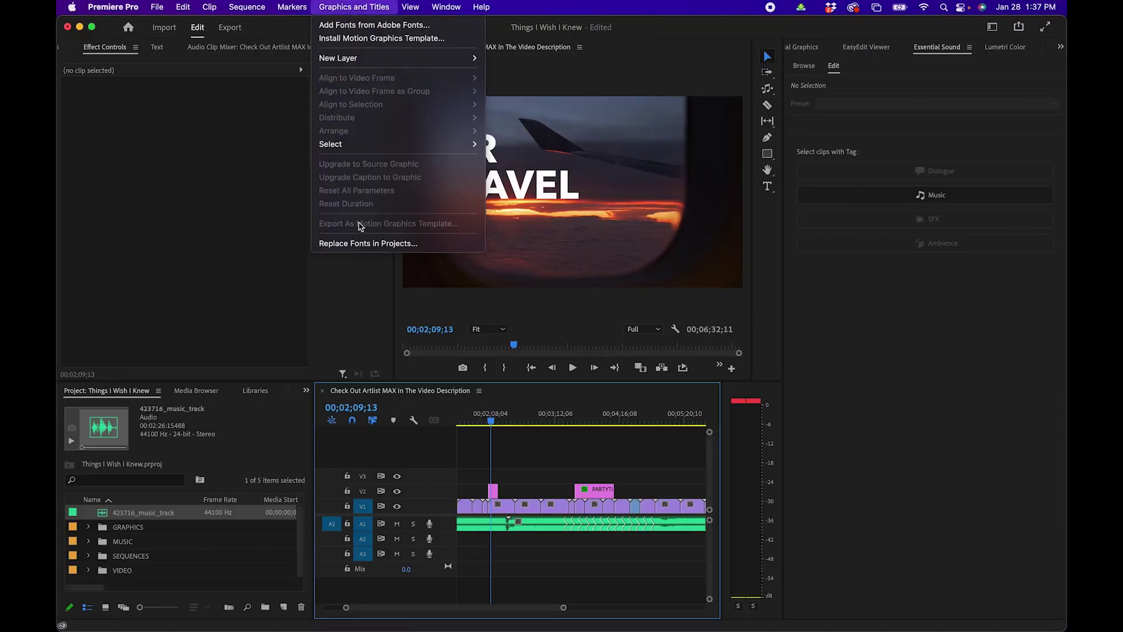
pyautogui.click(367, 243)
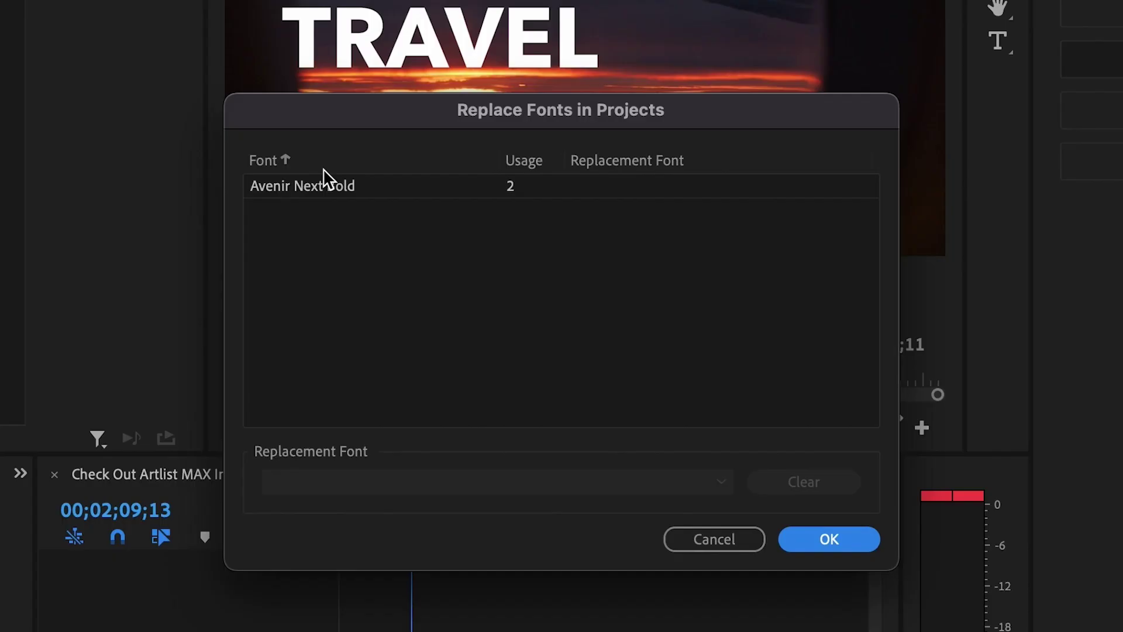
pyautogui.click(448, 257)
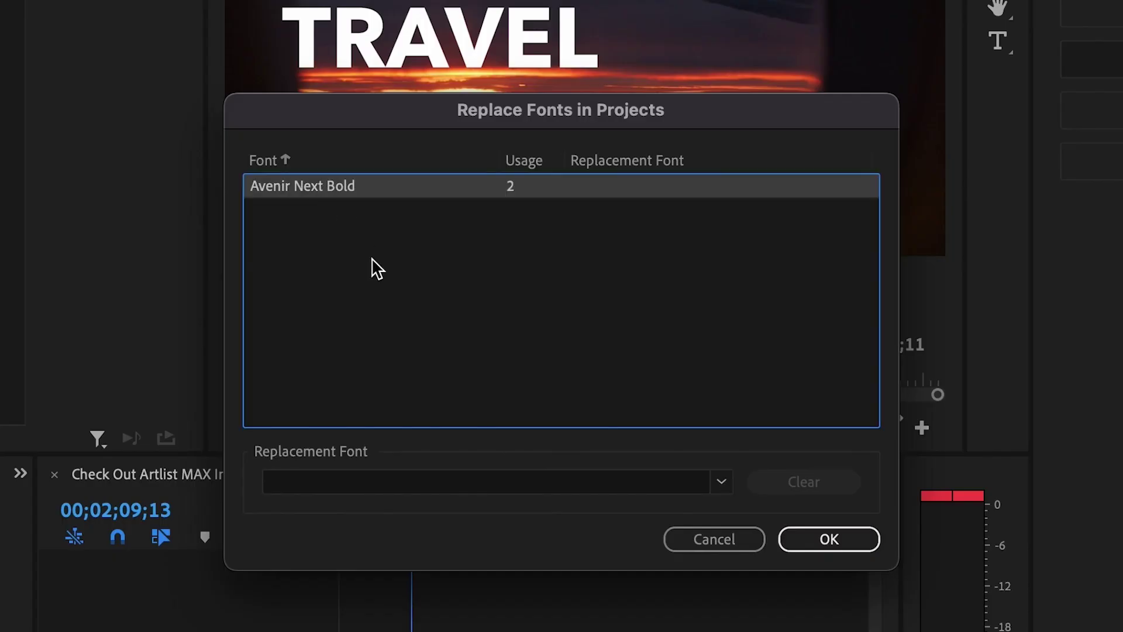
# Step: Replace it with Big Caslon project-wide, check the PARTY TIME! title, then undo the swap
pyautogui.click(720, 481)
pyautogui.scroll(-3, 392, 298)
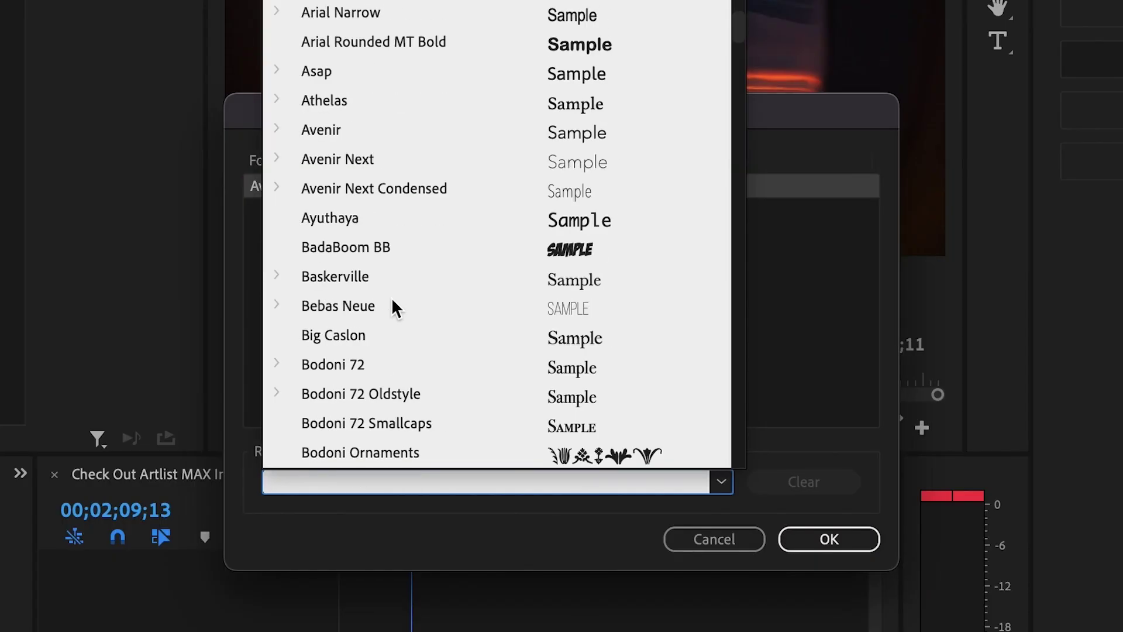
pyautogui.scroll(-2, 391, 297)
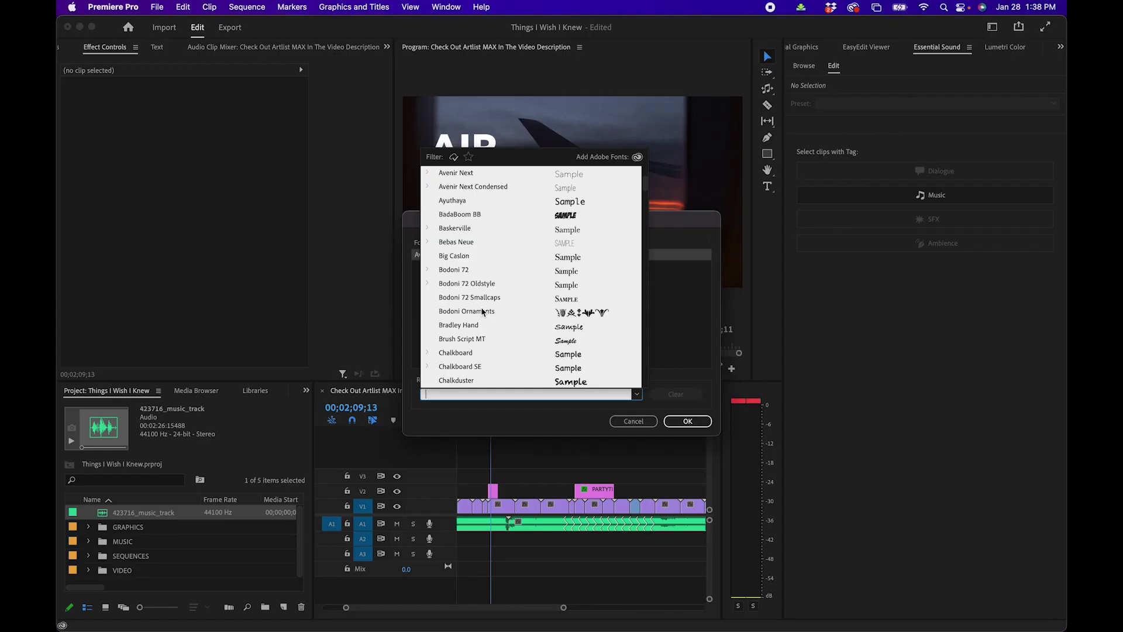
pyautogui.click(470, 256)
pyautogui.click(688, 421)
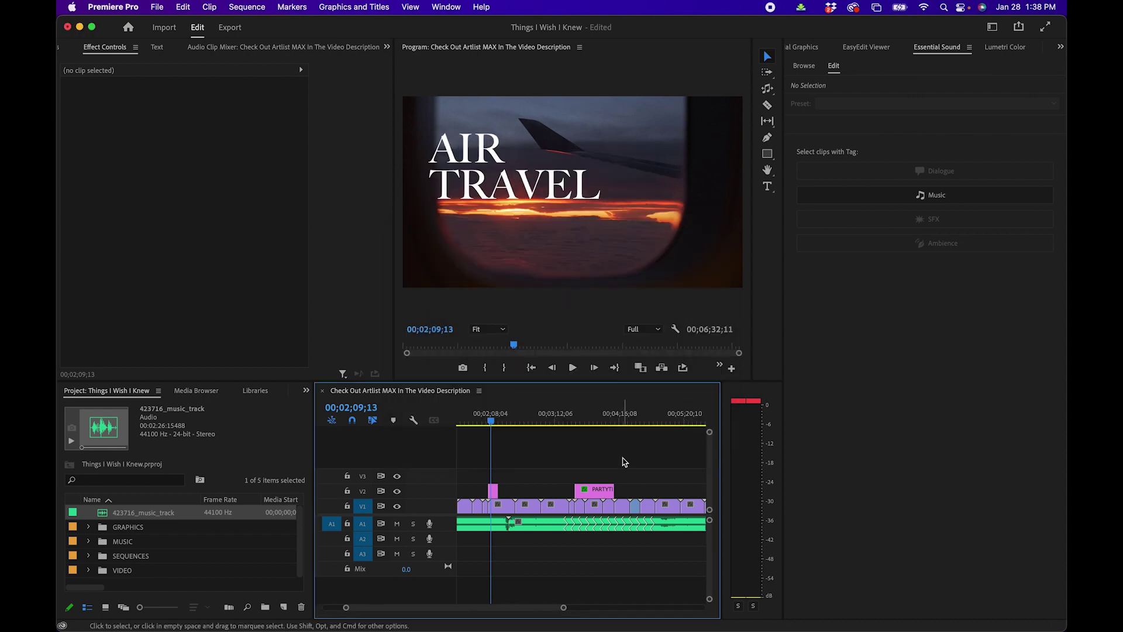
pyautogui.click(598, 420)
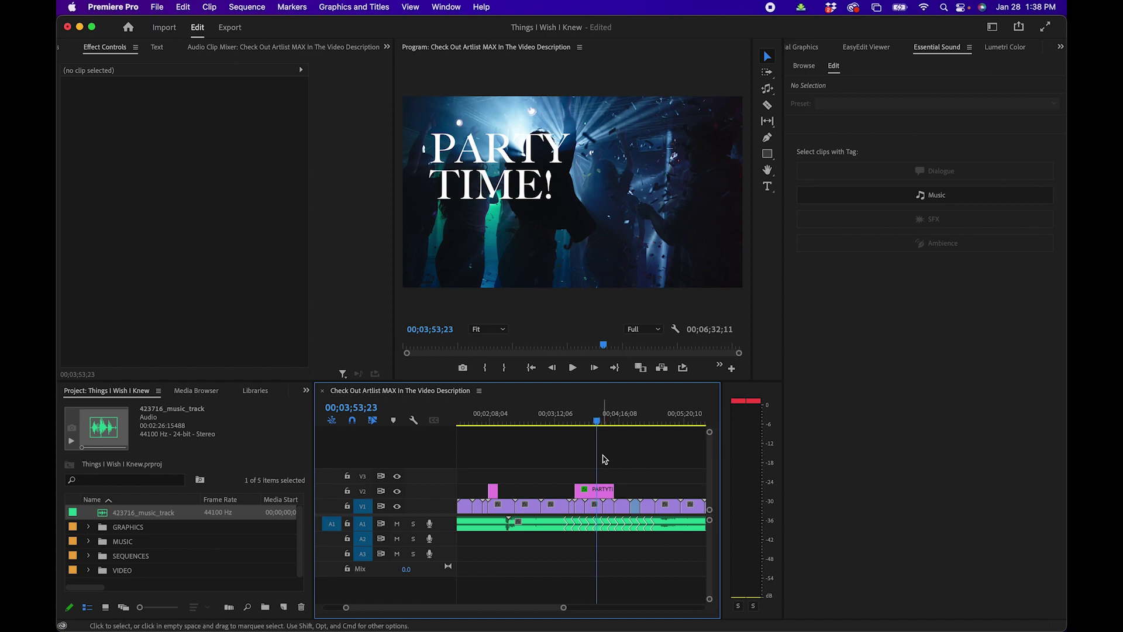
pyautogui.press('super+z')
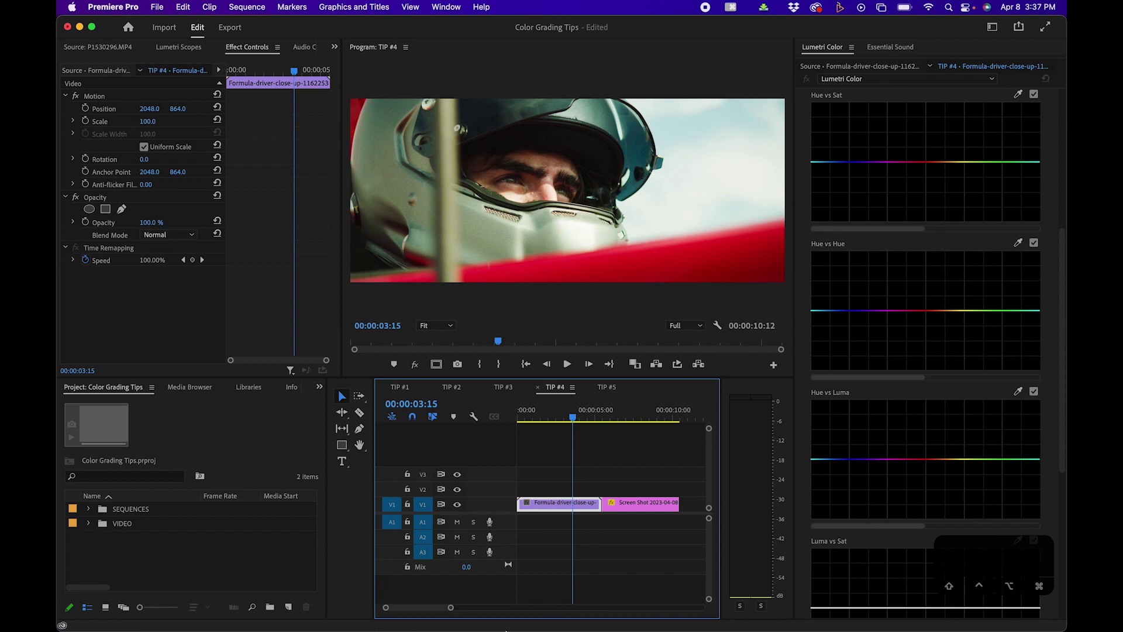
# Step: View the Top Gun trailer in Safari, then return to Premiere and show the pilots screenshot clip in the monitor
pyautogui.click(549, 626)
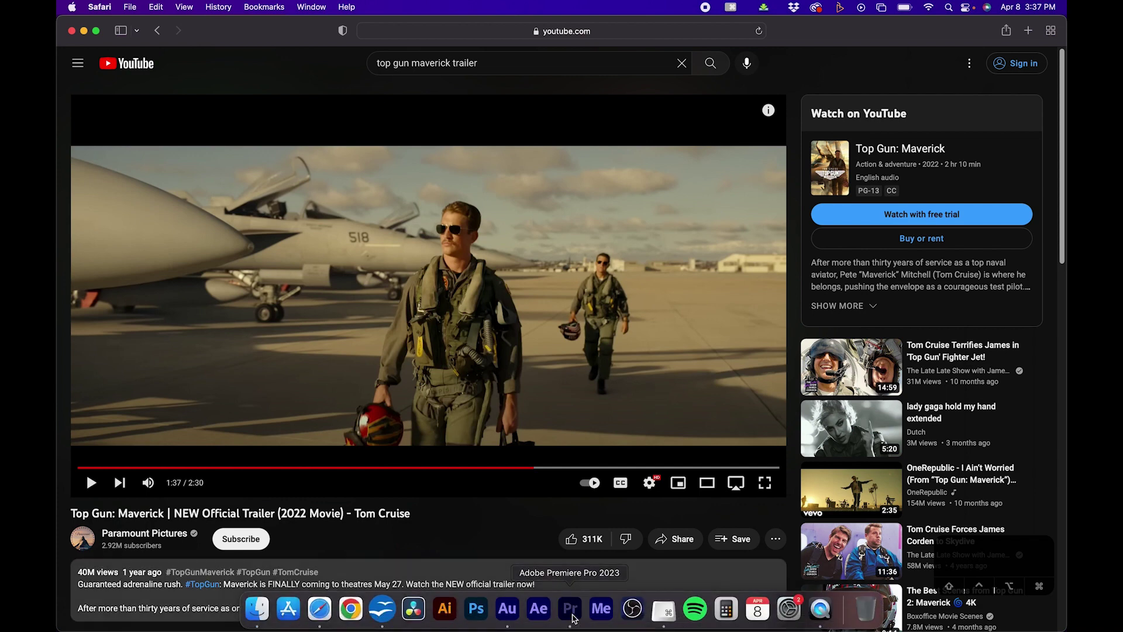
pyautogui.click(572, 615)
pyautogui.click(641, 424)
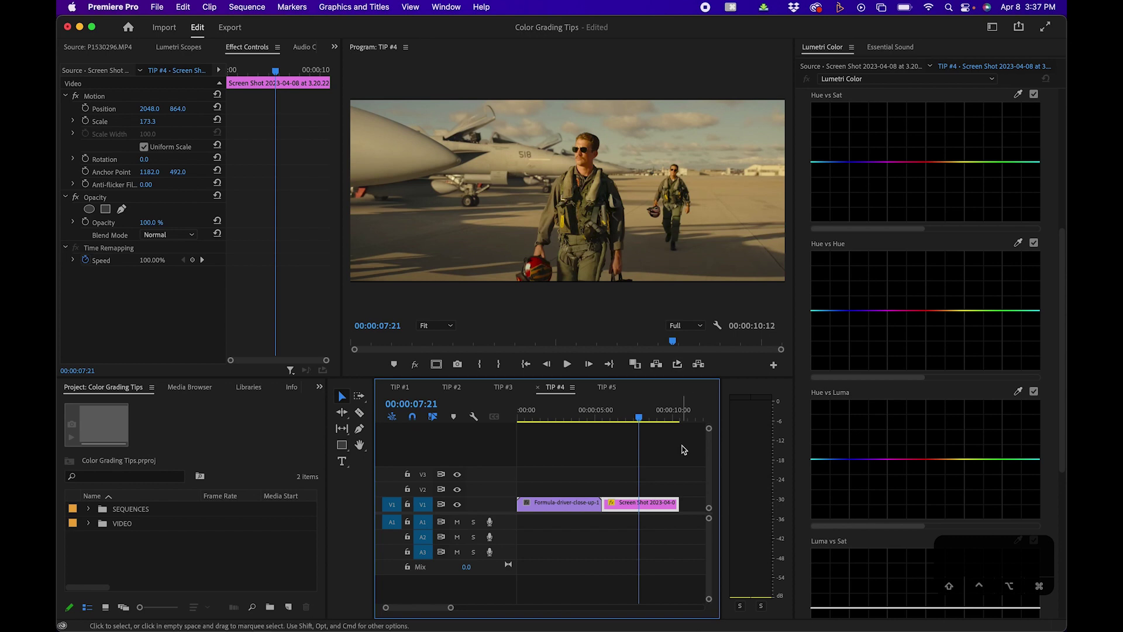
# Step: Move to the formula-driver clip and show Color Wheels & Match in Comparison View
pyautogui.click(562, 413)
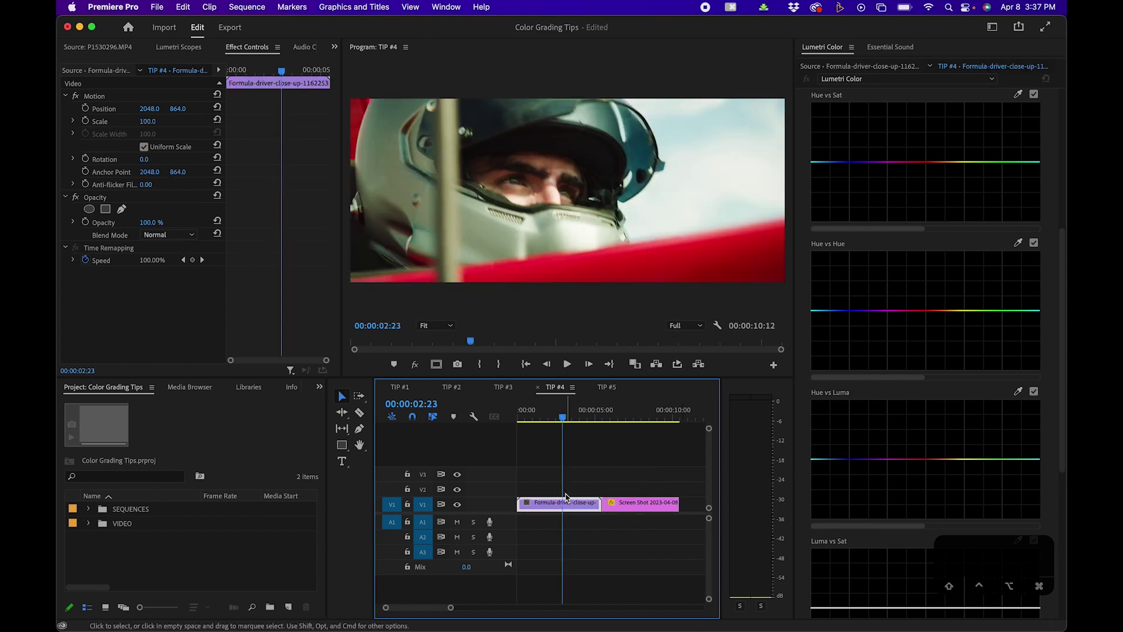
pyautogui.moveTo(558, 503)
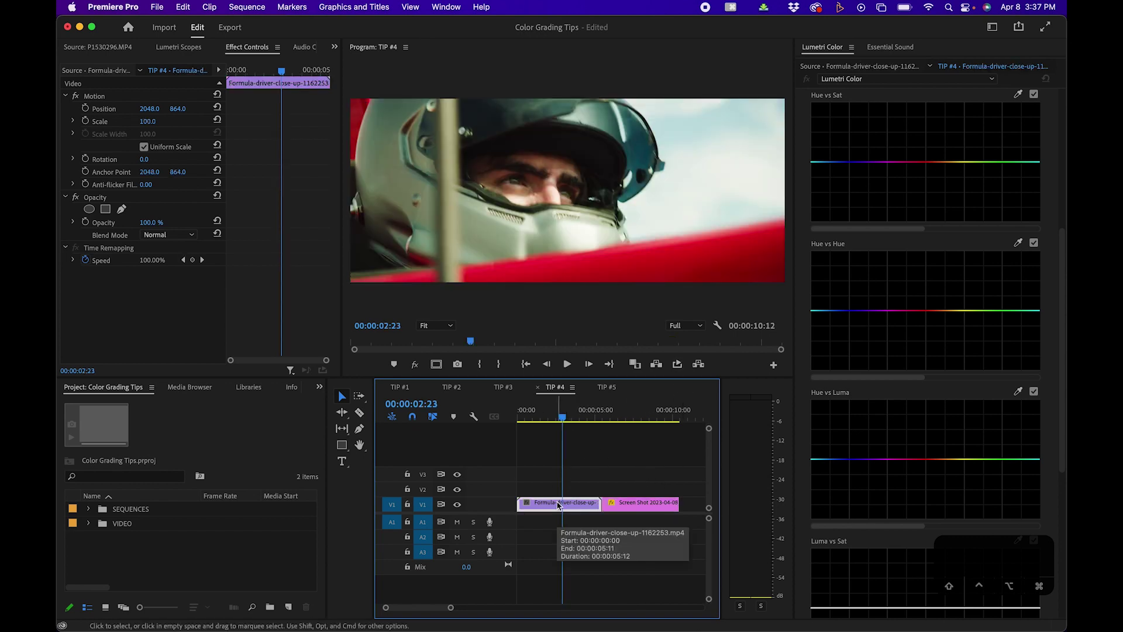
pyautogui.scroll(5, 903, 365)
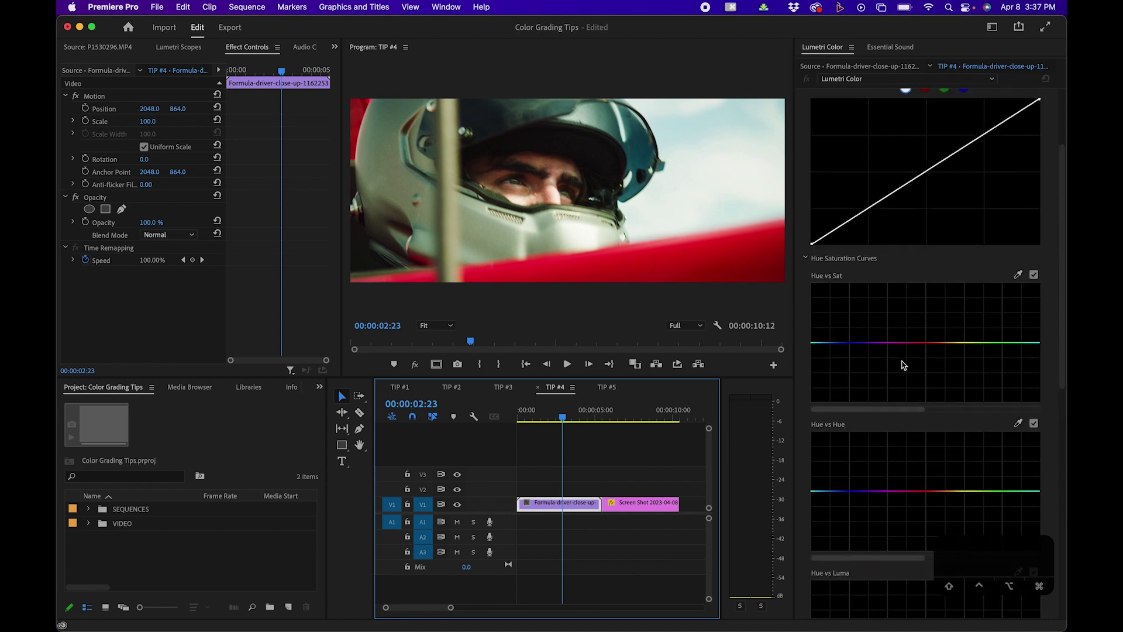
pyautogui.scroll(5, 902, 364)
pyautogui.scroll(3, 900, 339)
pyautogui.click(838, 152)
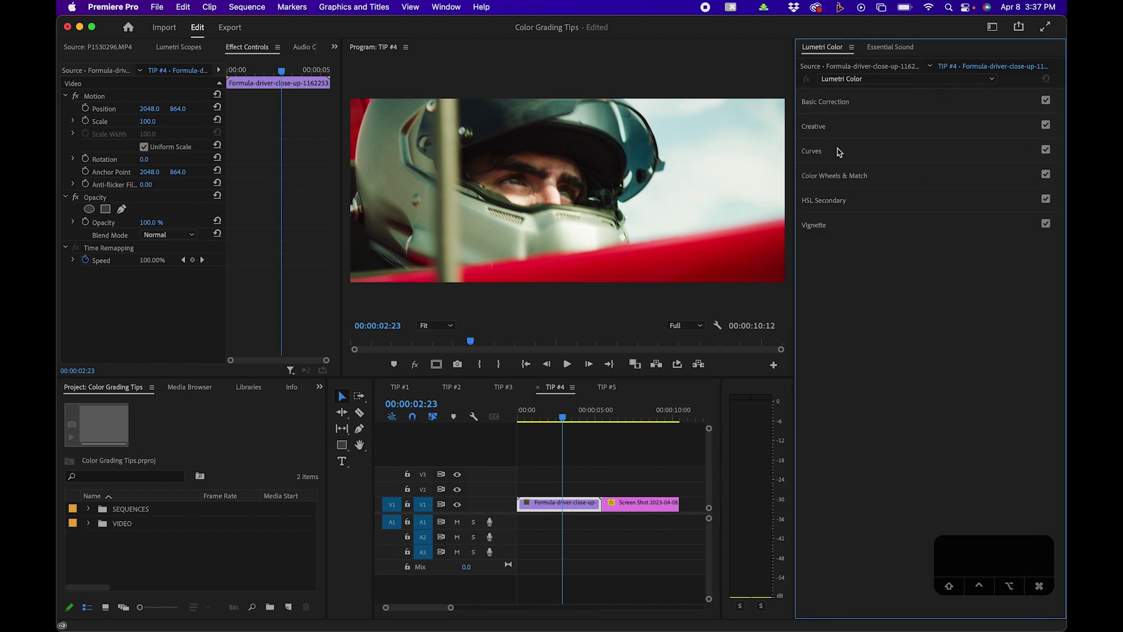
pyautogui.click(874, 177)
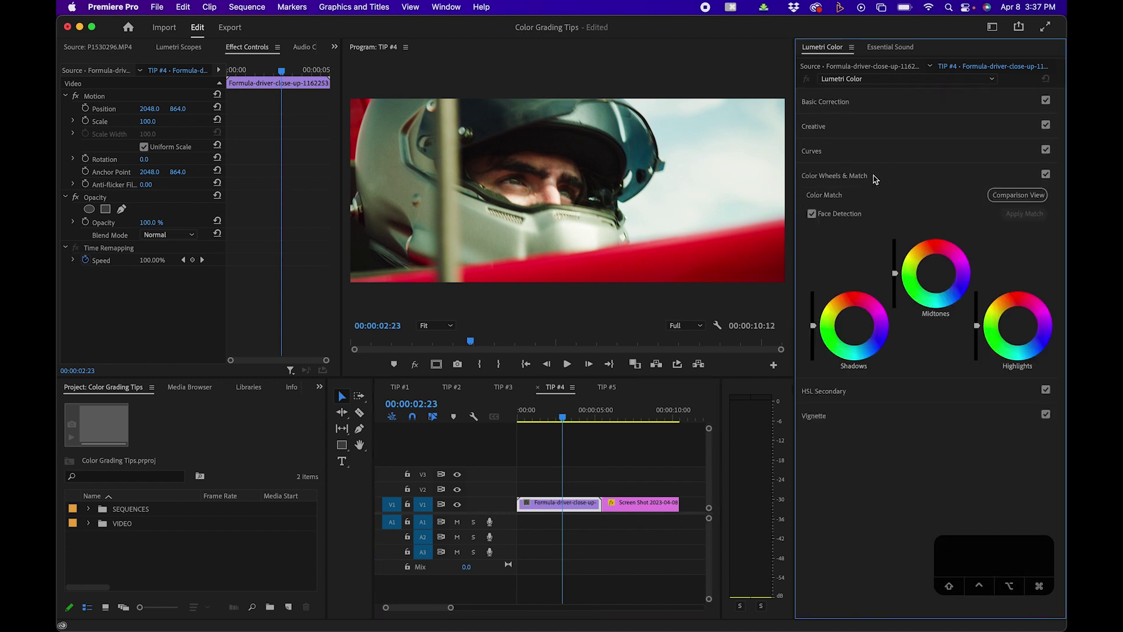
pyautogui.click(1018, 194)
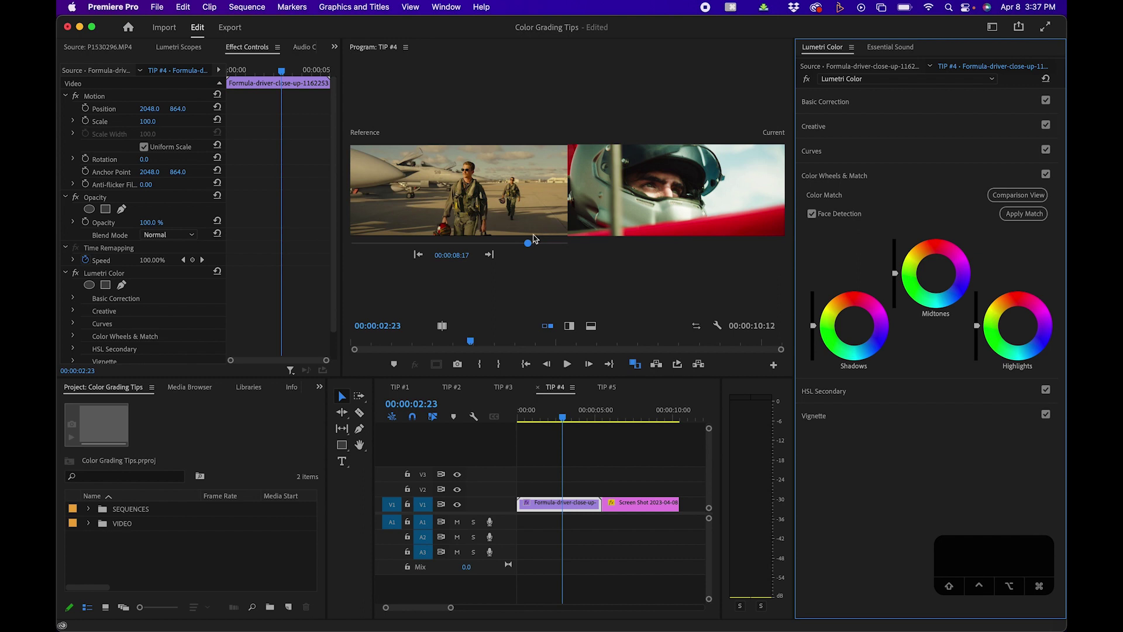
# Step: Use the pilots frame as reference, the driver clip as current, and apply the colour match
pyautogui.moveTo(527, 244)
pyautogui.mouseDown()
pyautogui.moveTo(397, 242)
pyautogui.moveTo(509, 239)
pyautogui.mouseUp()
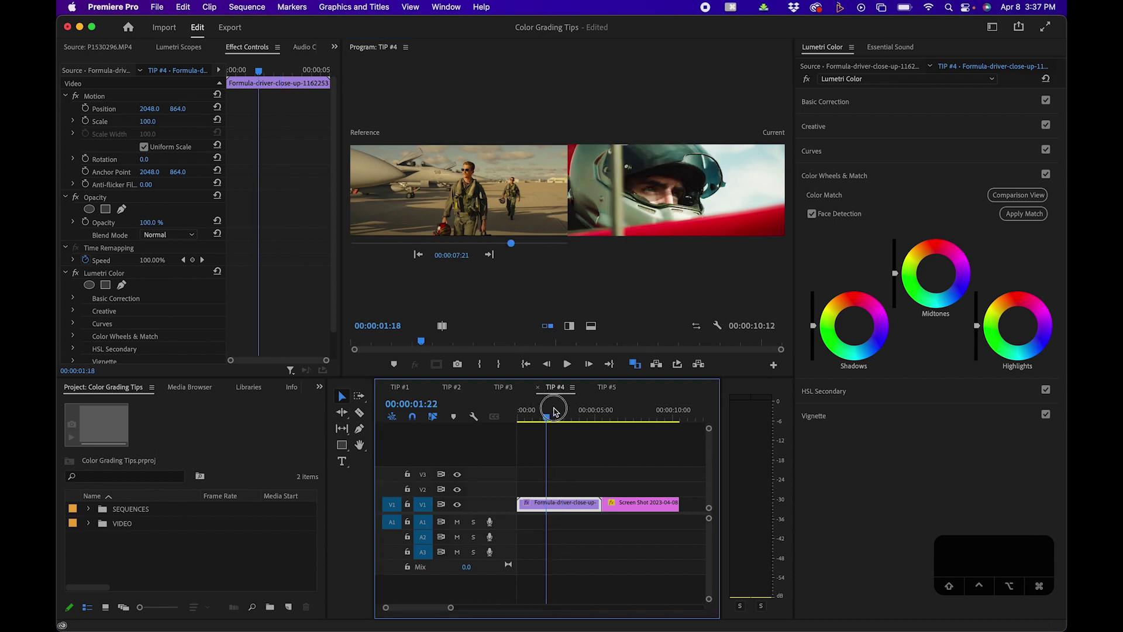
pyautogui.moveTo(563, 419); pyautogui.dragTo(559, 419)
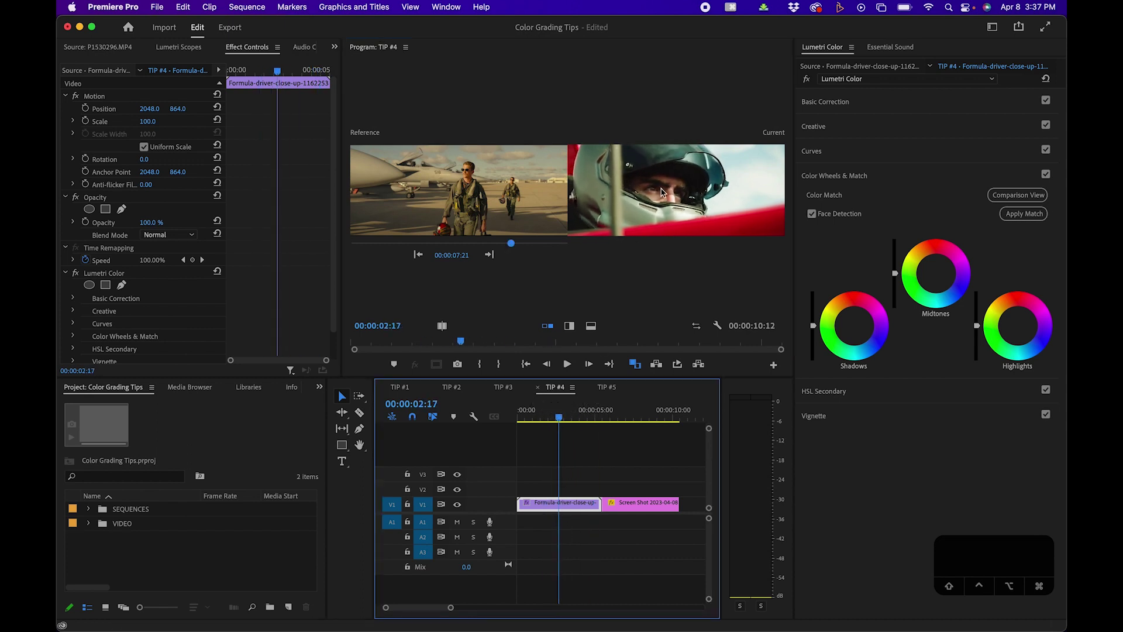
pyautogui.click(1023, 214)
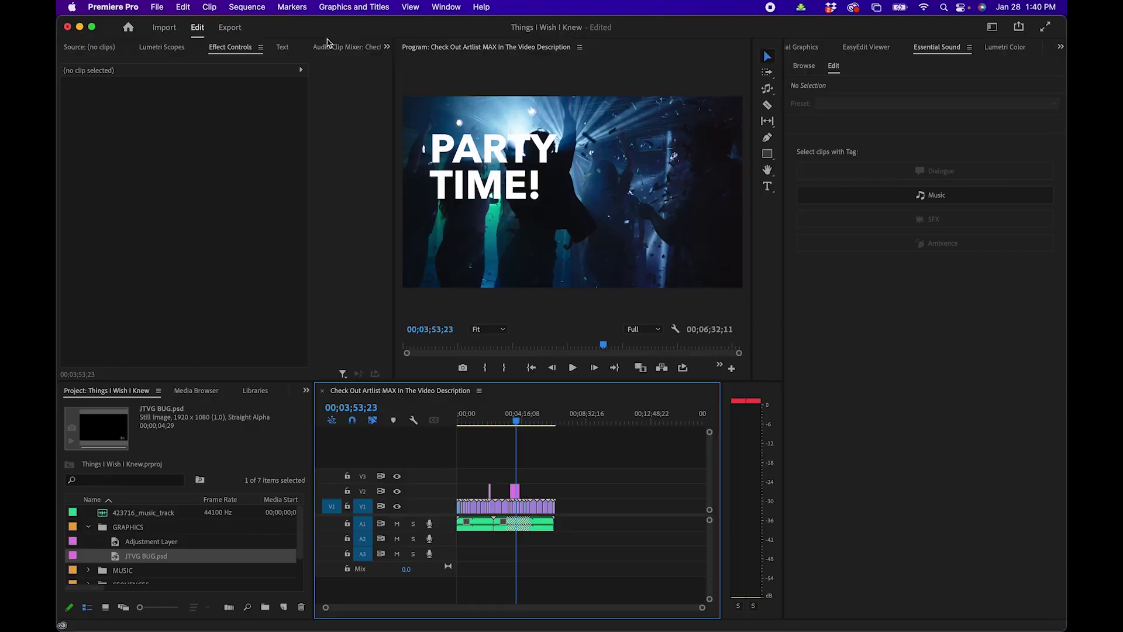
# Step: In Export effects, enable Image Overlay and load JTVG BUG.psd as the overlay logo
pyautogui.click(230, 27)
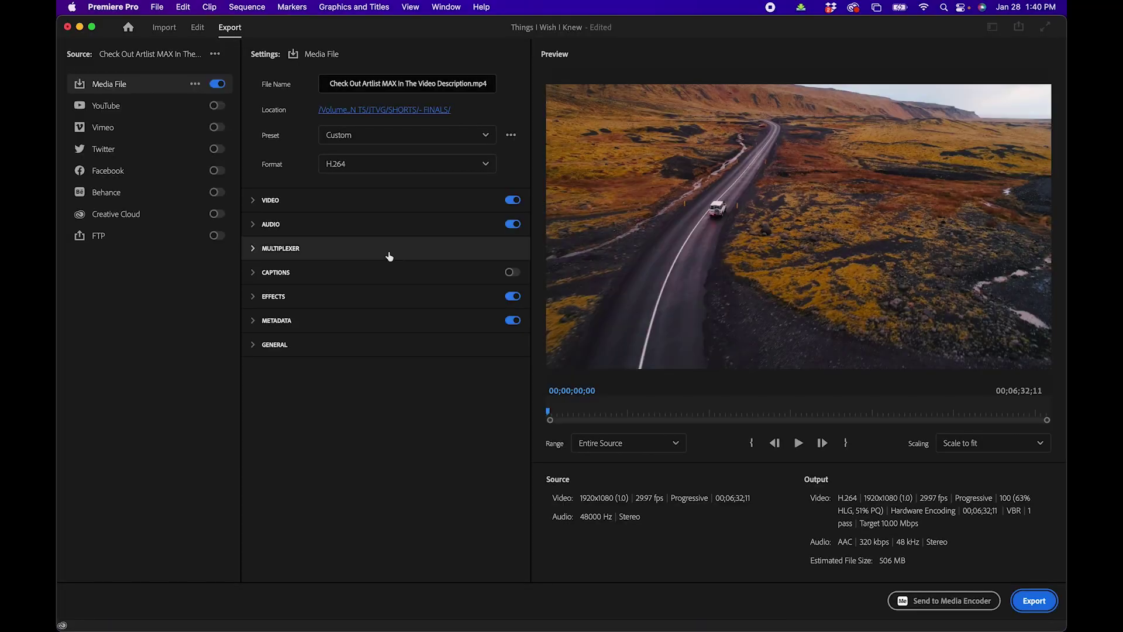
pyautogui.click(276, 296)
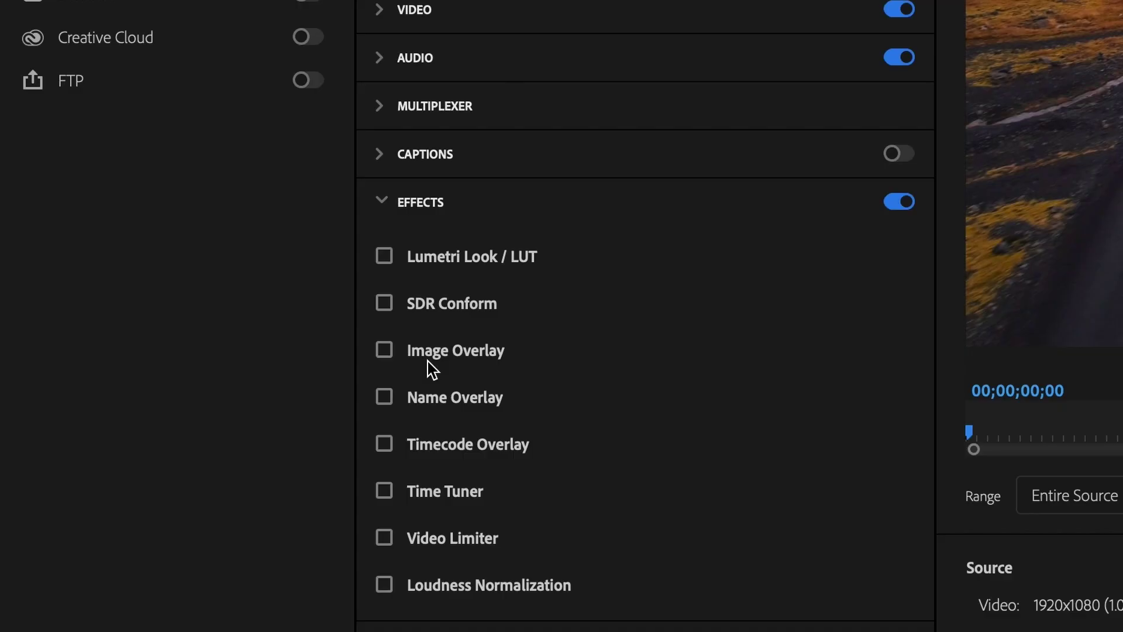
pyautogui.click(430, 361)
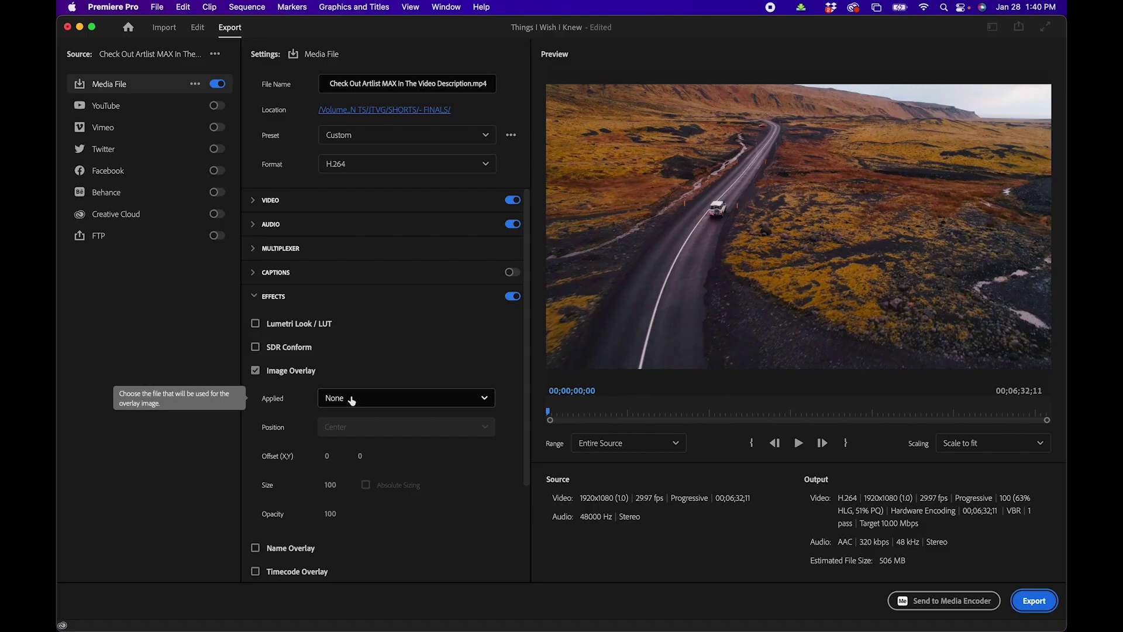
pyautogui.click(575, 406)
pyautogui.click(347, 458)
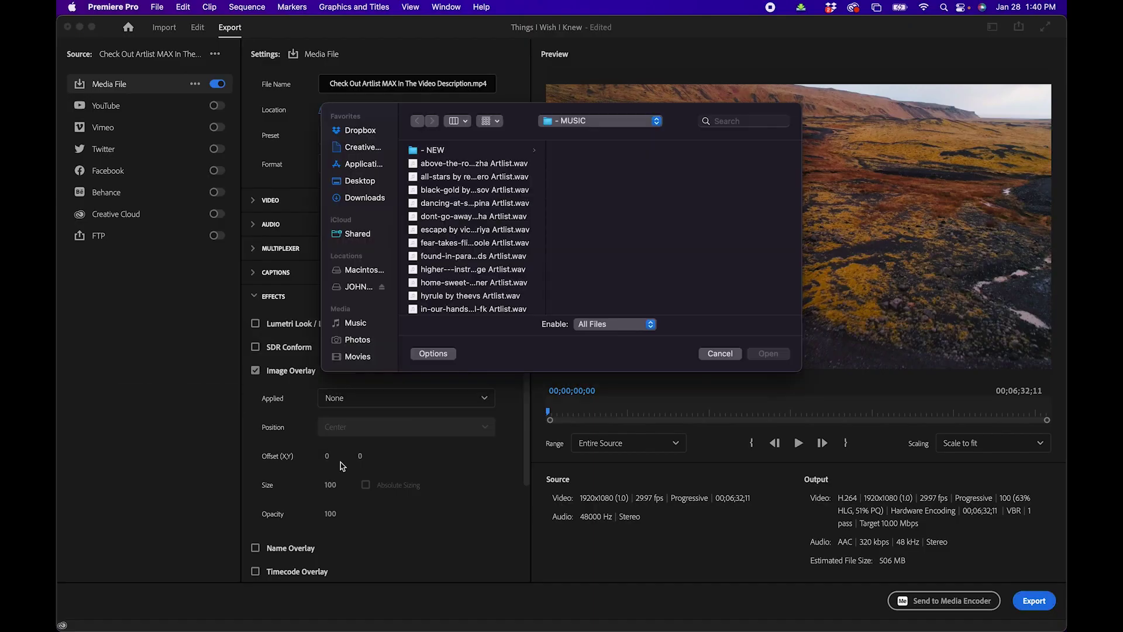
pyautogui.click(703, 177)
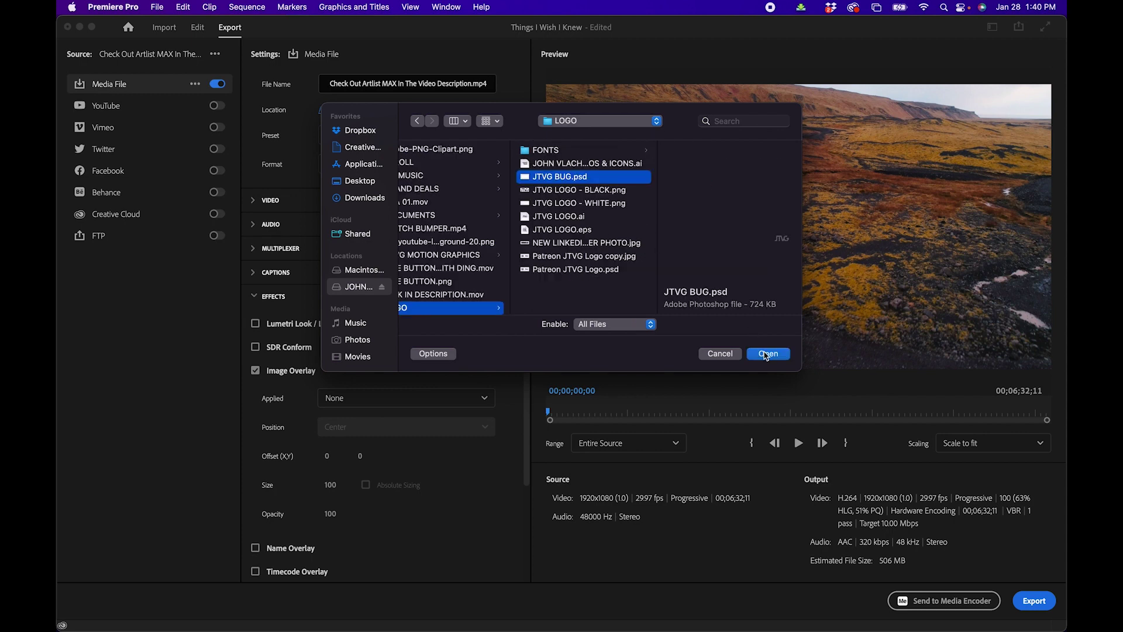
pyautogui.click(767, 353)
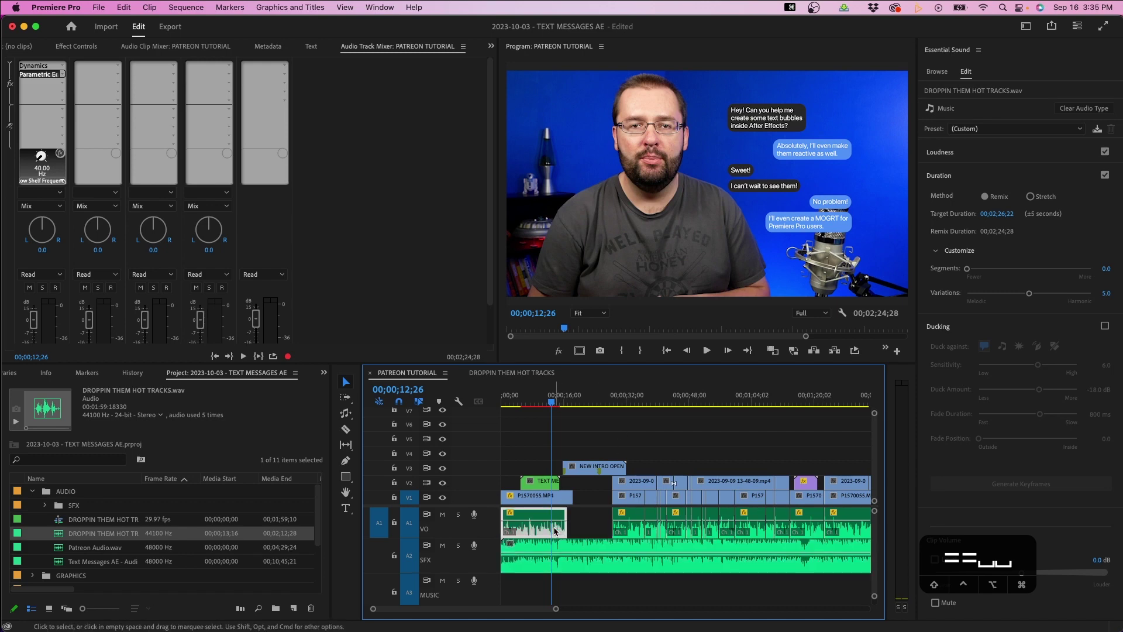
# Step: Select all voice clips on the track and tag them as Dialogue in Essential Sound
pyautogui.click(553, 528)
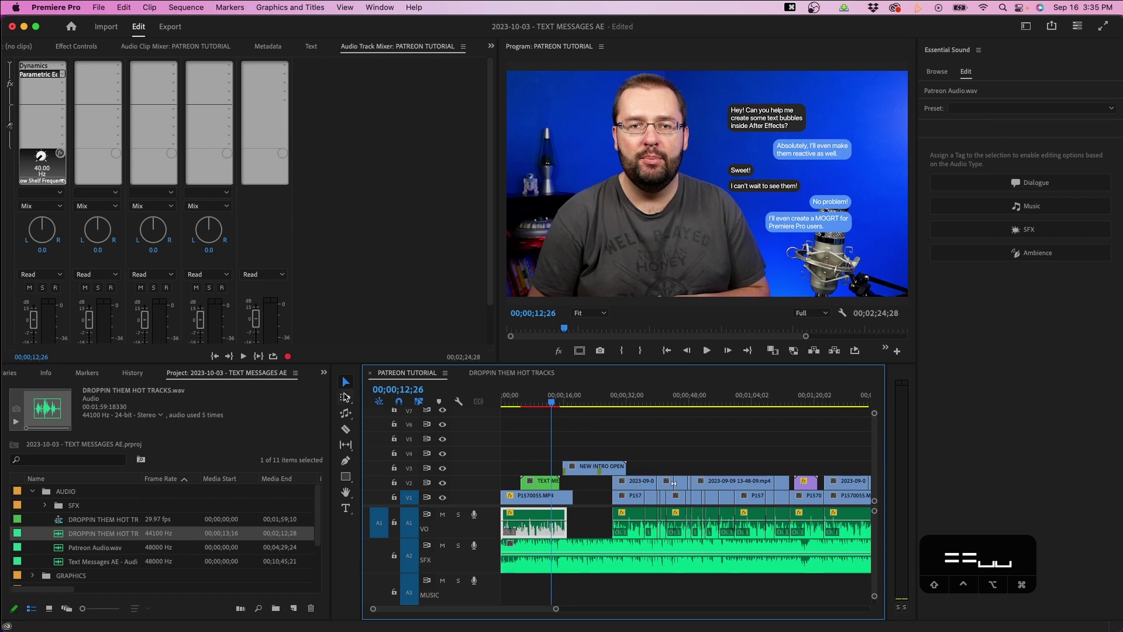
pyautogui.click(345, 397)
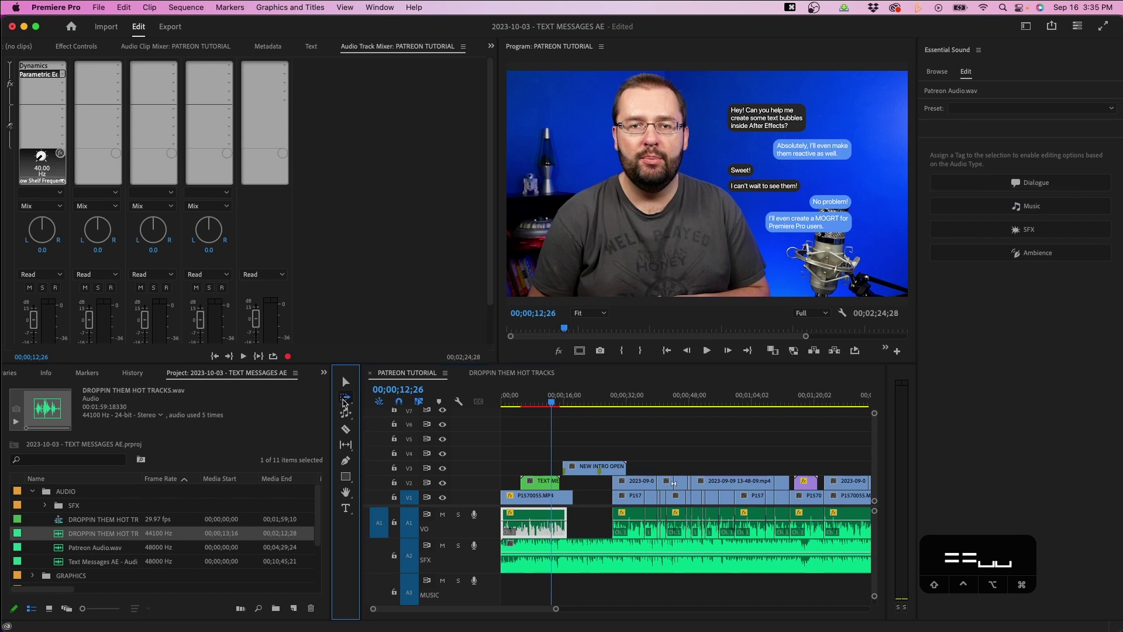
pyautogui.click(544, 523)
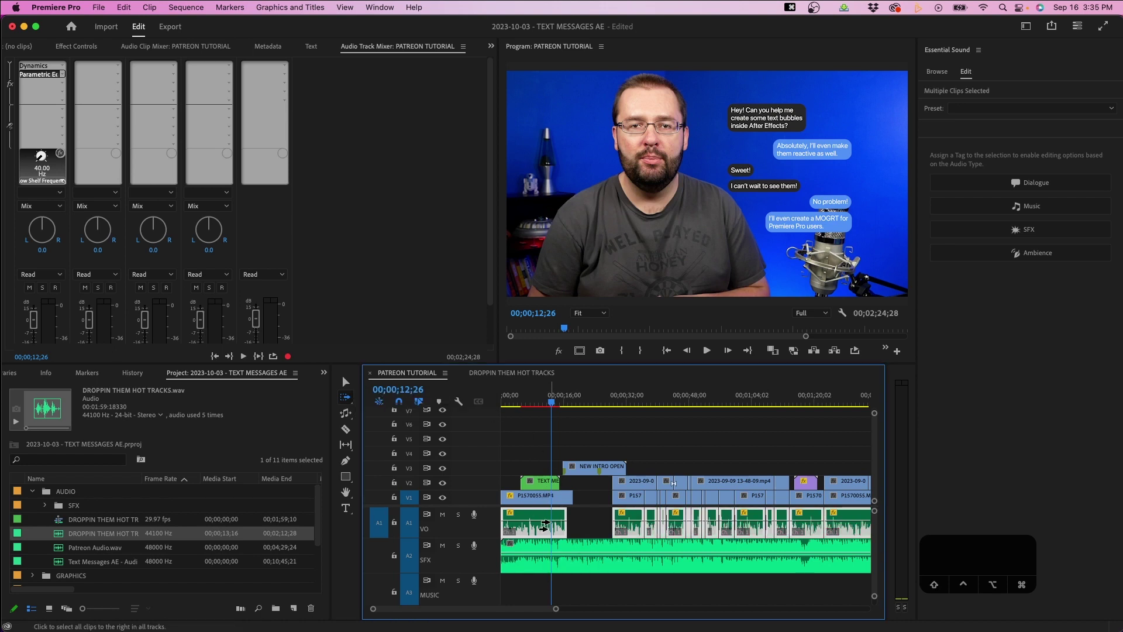
pyautogui.press('-')
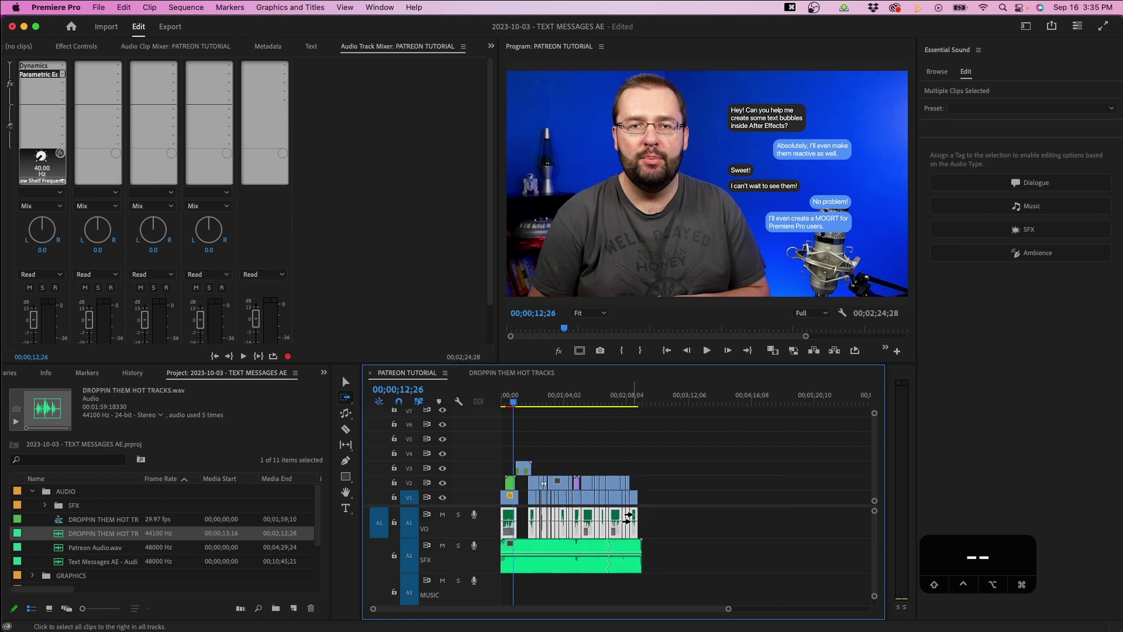
pyautogui.click(1052, 186)
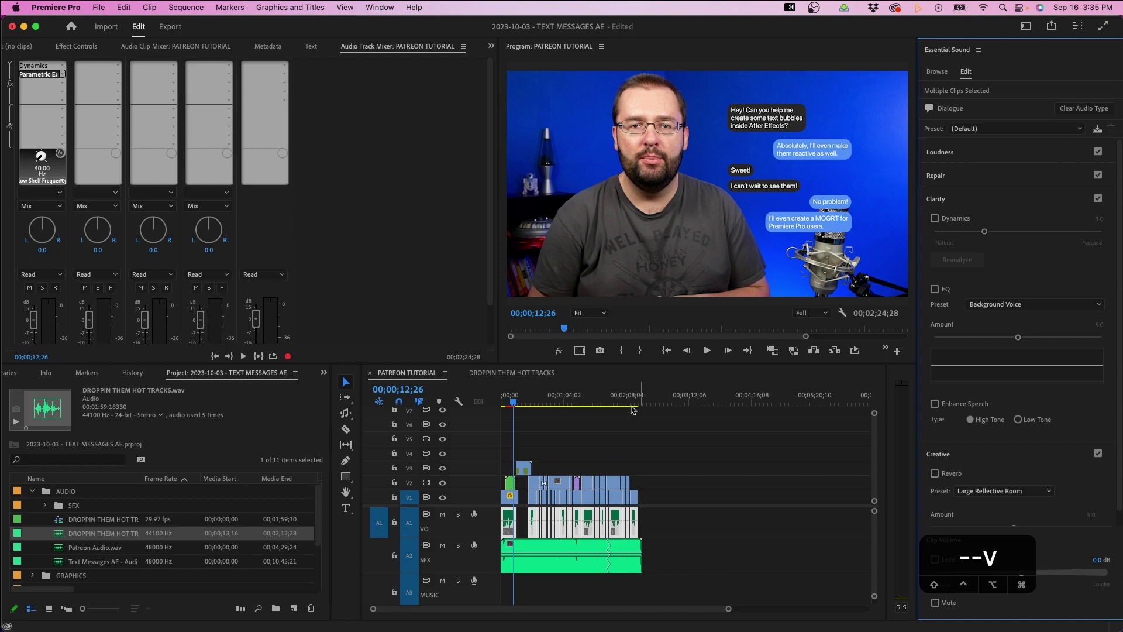
# Step: Enable Ducking on the music clip with Sensitivity raised to its maximum of 10
pyautogui.click(536, 549)
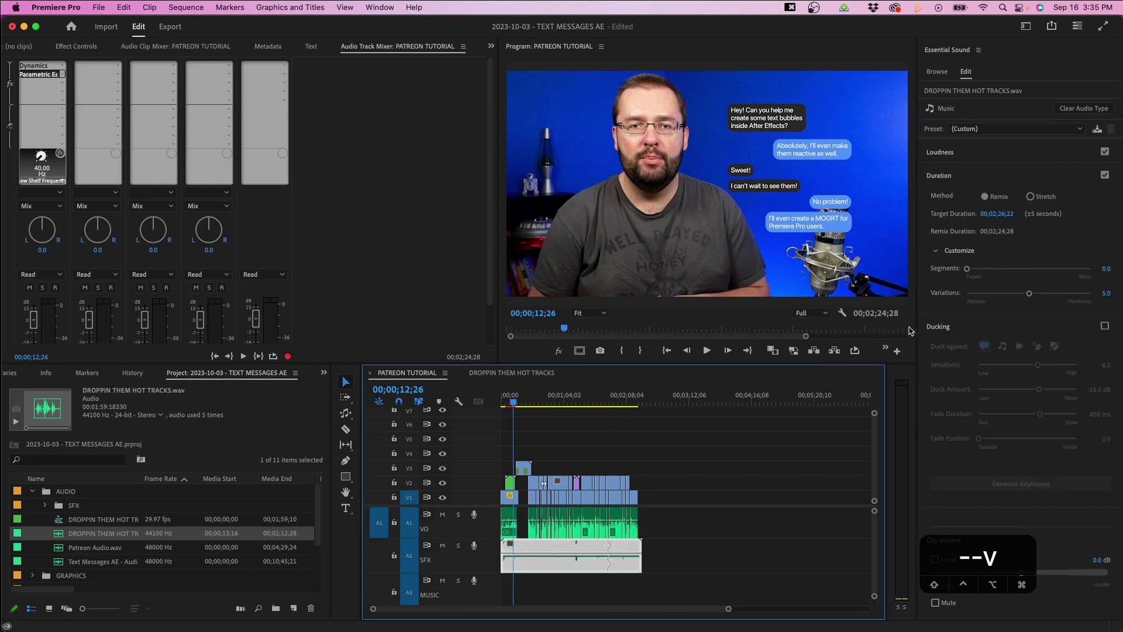
pyautogui.click(1104, 326)
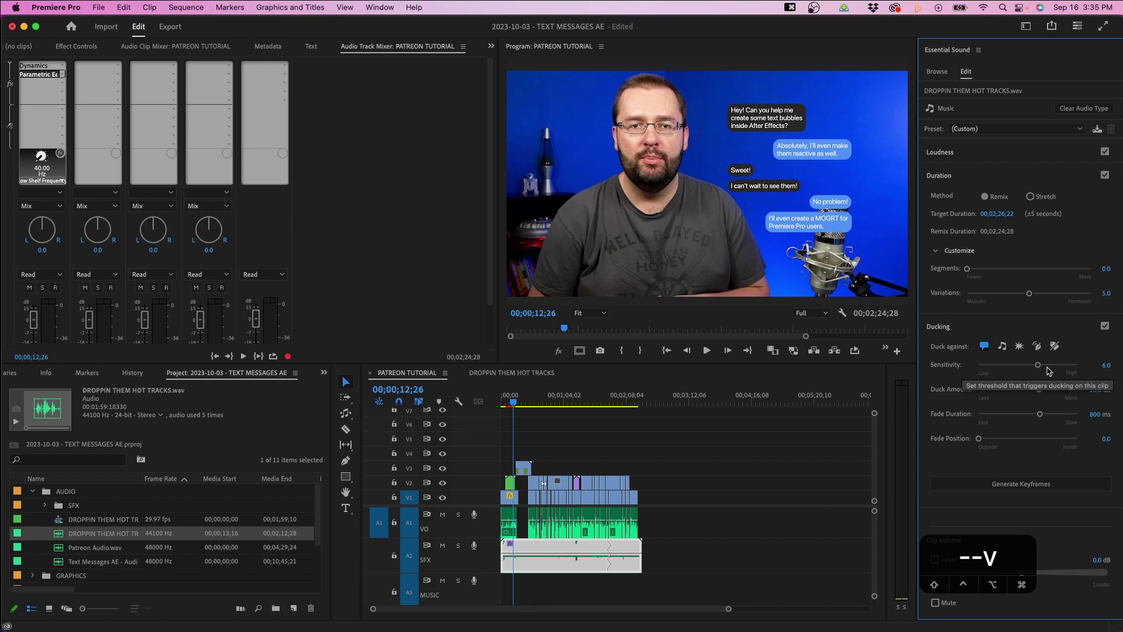
pyautogui.moveTo(1039, 366); pyautogui.dragTo(1080, 365)
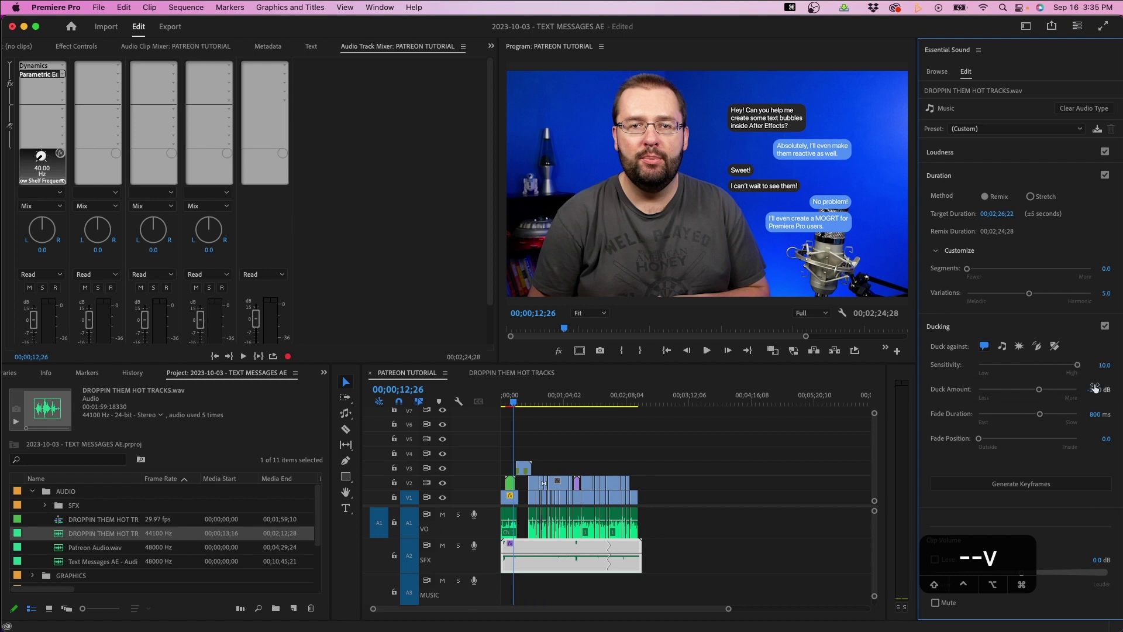
# Step: Set Duck Amount -24 dB, Fade Duration 1000 ms and Fade Position 5
pyautogui.click(1096, 388)
pyautogui.write('-24')
pyautogui.press('Return')
pyautogui.click(1093, 415)
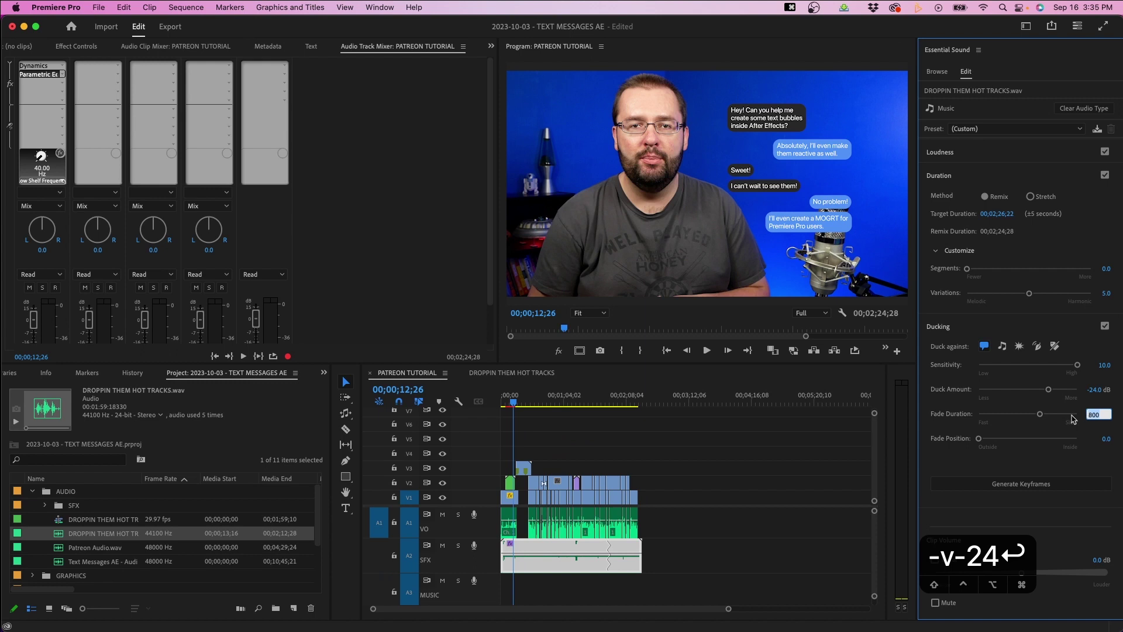
pyautogui.write('1000')
pyautogui.press('Return')
pyautogui.click(1103, 438)
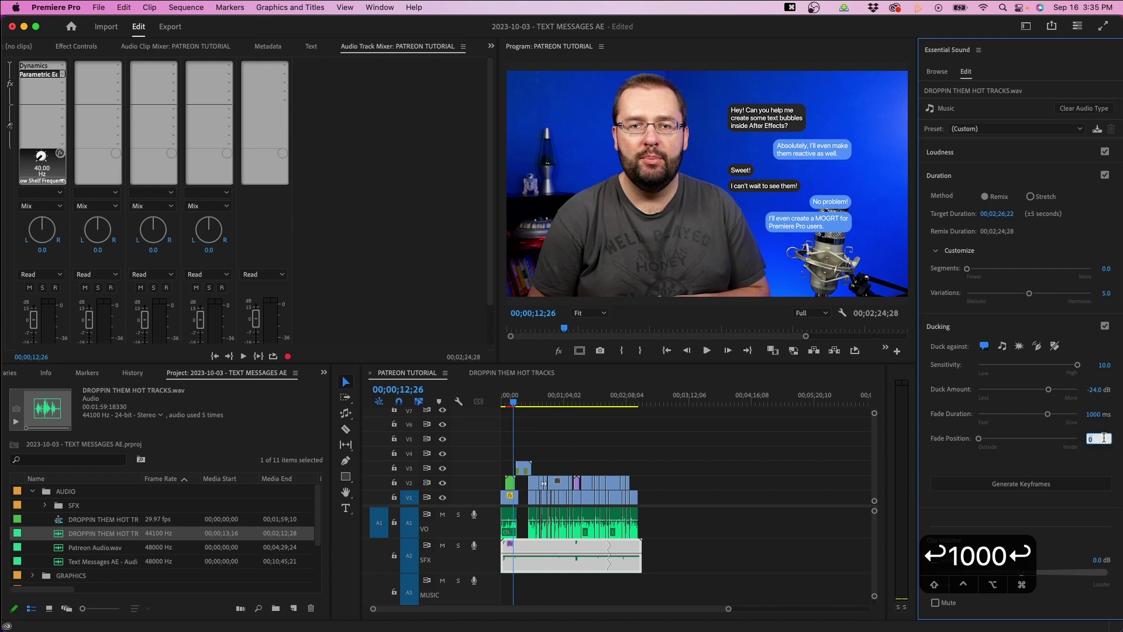
pyautogui.write('5')
pyautogui.press('Return')
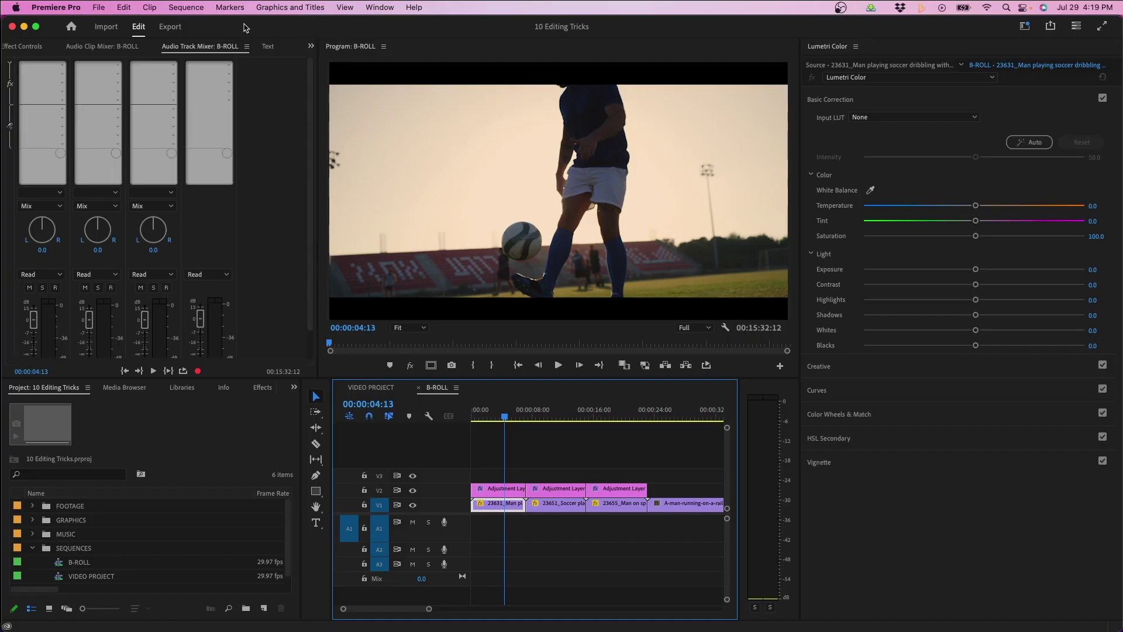
# Step: Scale the first soccer clip to 103.5 in Effect Controls and copy it via Edit
pyautogui.click(30, 45)
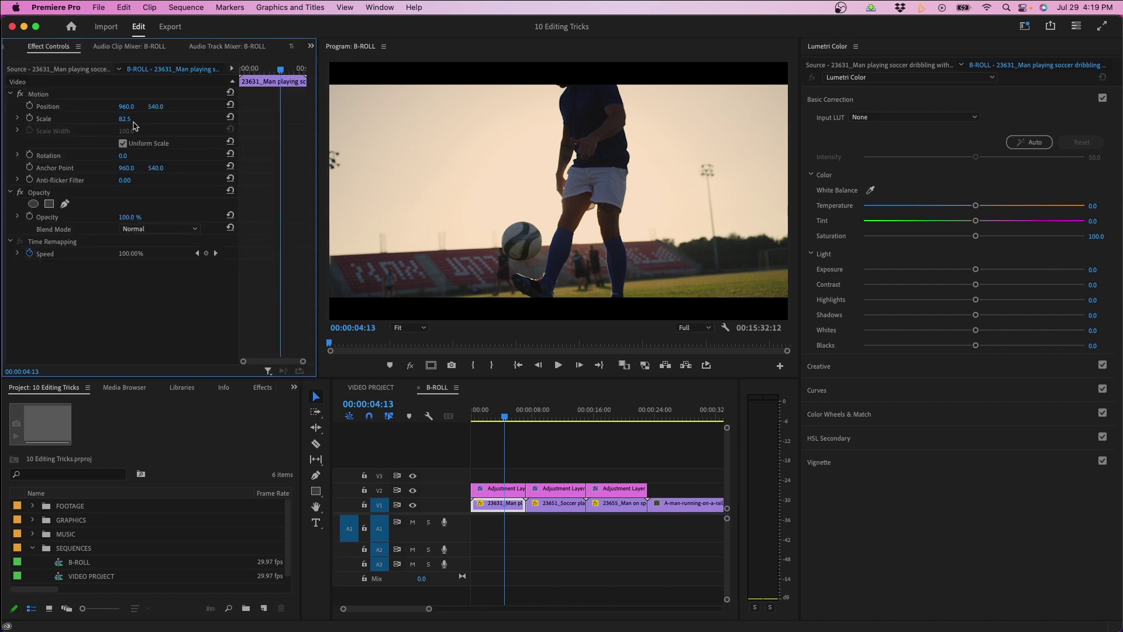
pyautogui.moveTo(125, 119); pyautogui.dragTo(141, 119)
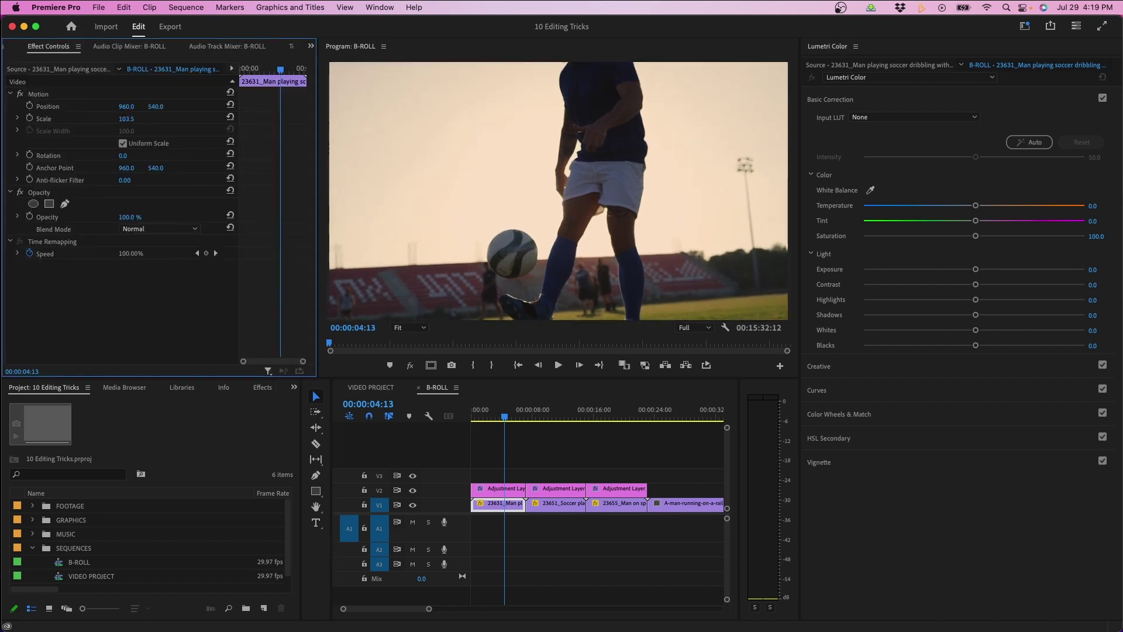
pyautogui.click(507, 504)
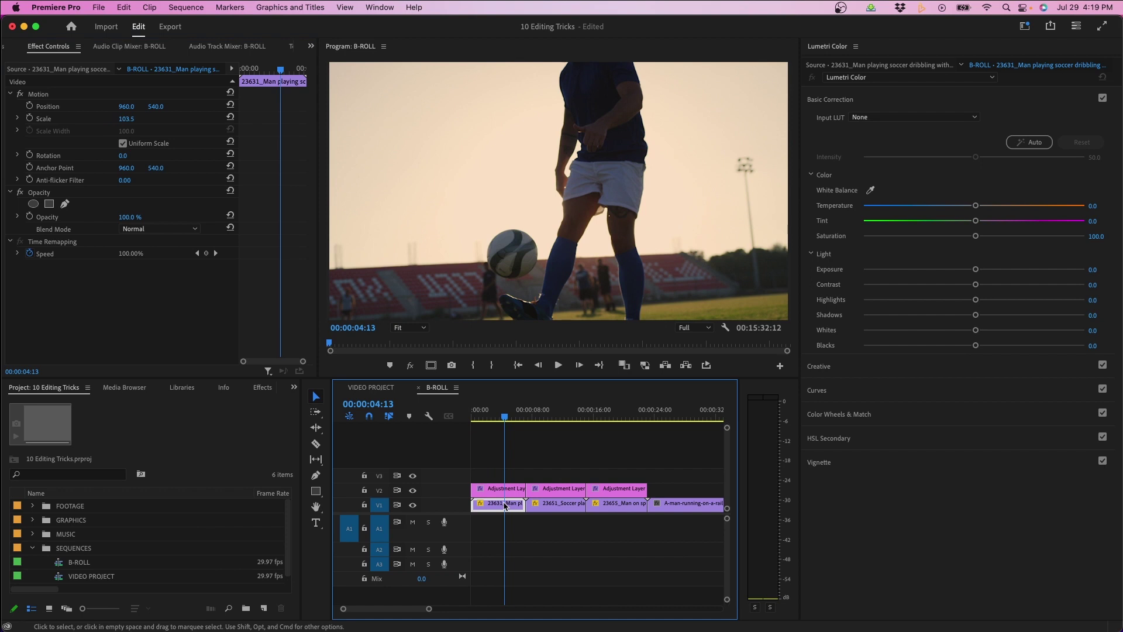
pyautogui.click(124, 7)
pyautogui.click(127, 70)
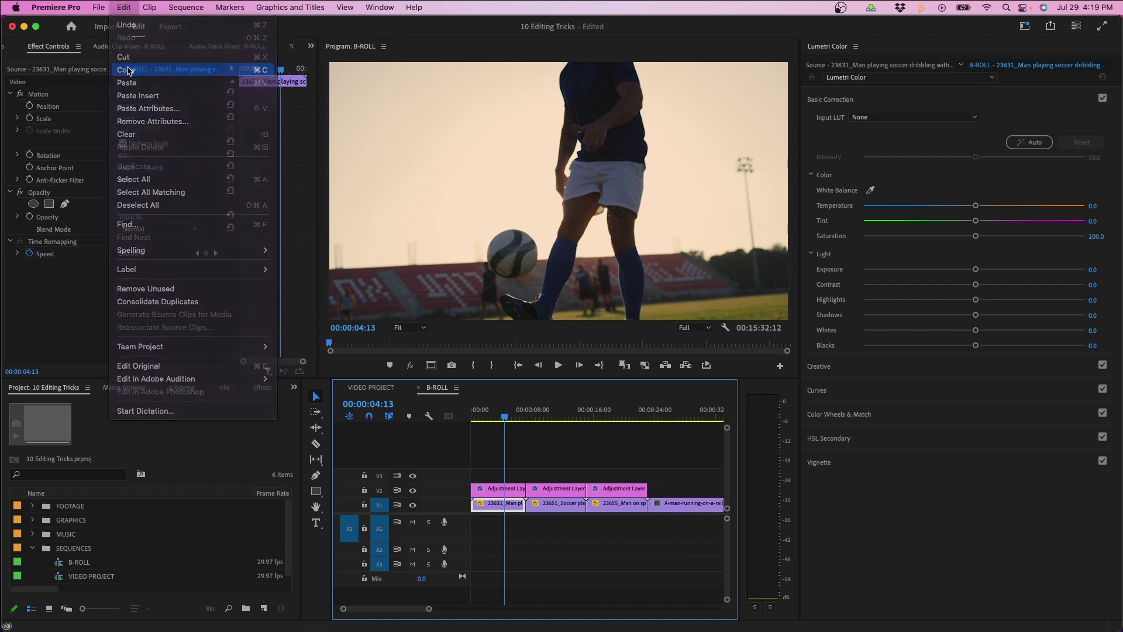
# Step: Paste the copied clip's attributes onto the second soccer clip
pyautogui.click(556, 504)
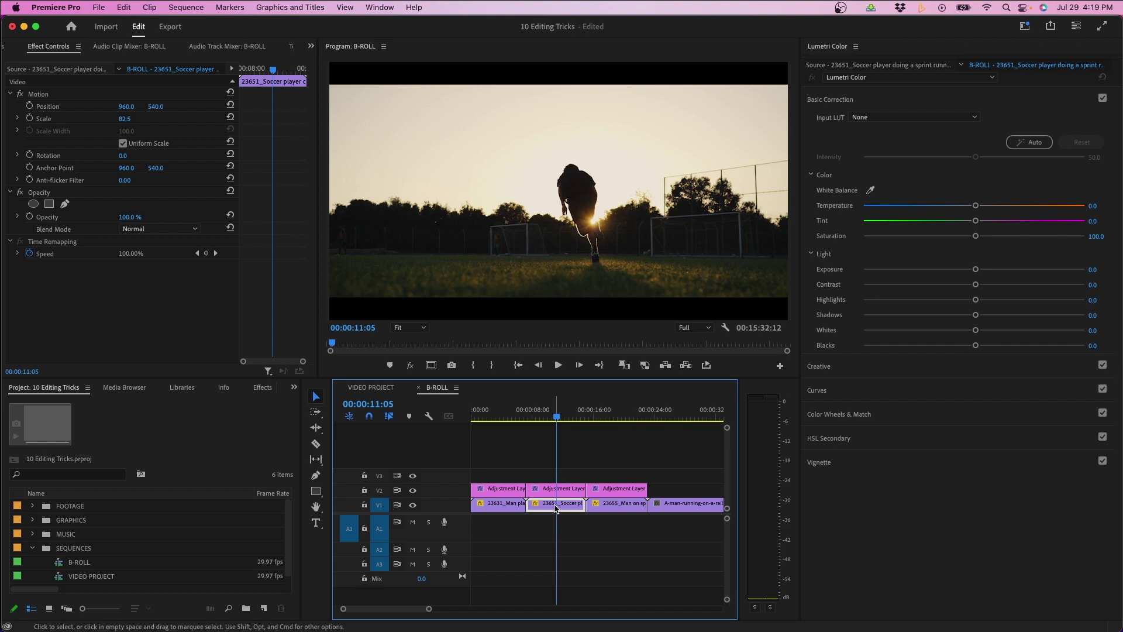
pyautogui.click(123, 7)
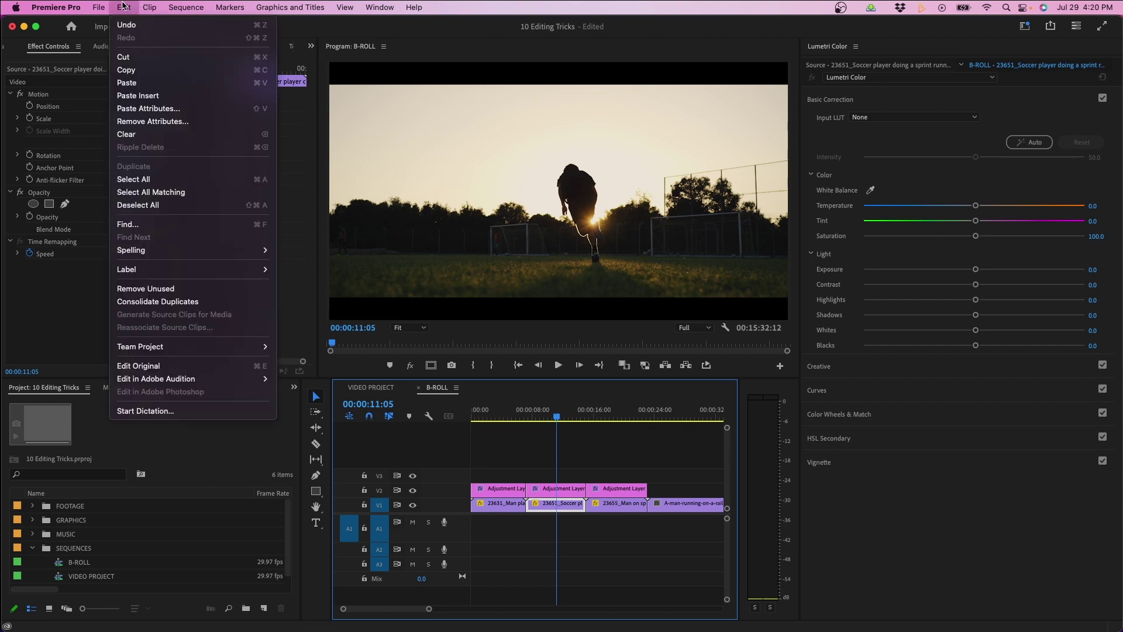
pyautogui.click(141, 108)
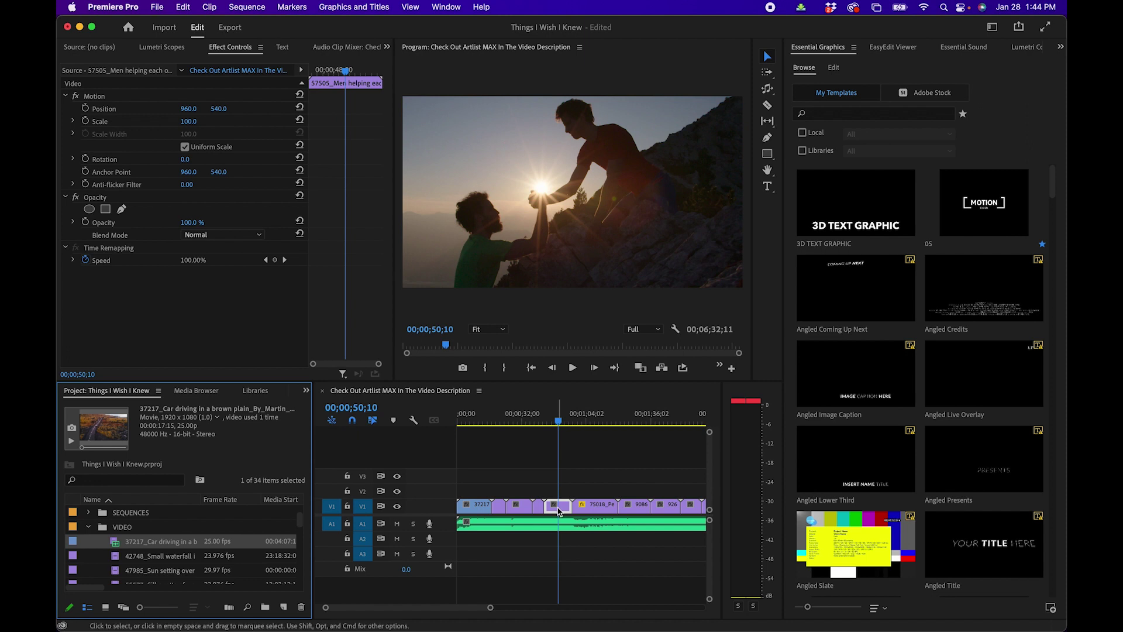
# Step: Load the car-driving clip in the Source Monitor and replace the men-climbing timeline clip with it
pyautogui.doubleClick(115, 544)
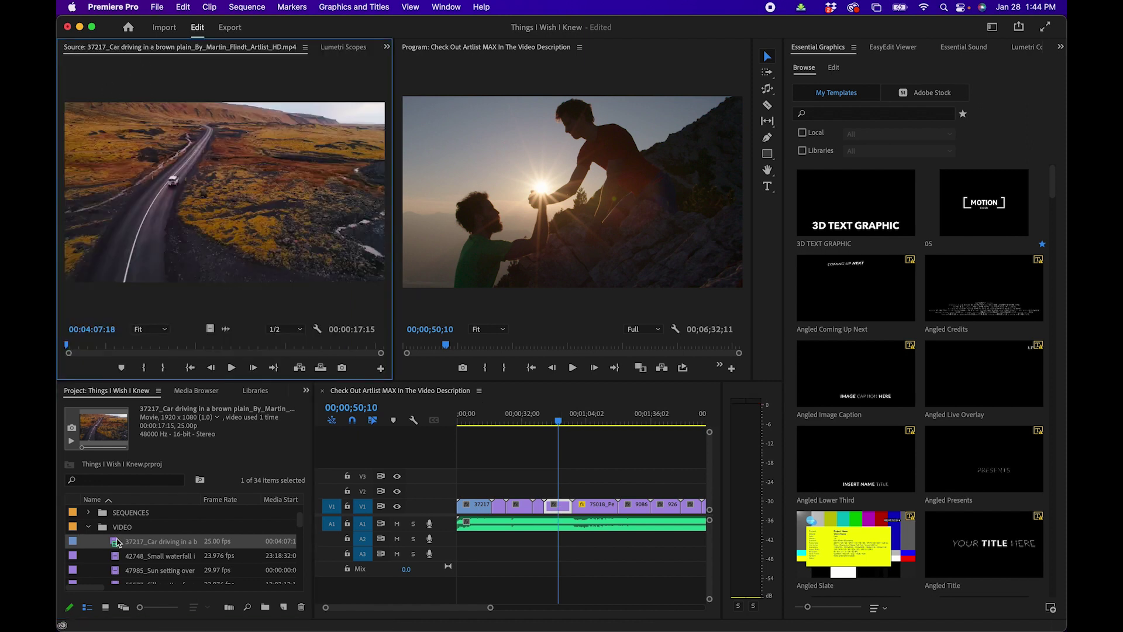
pyautogui.click(115, 543)
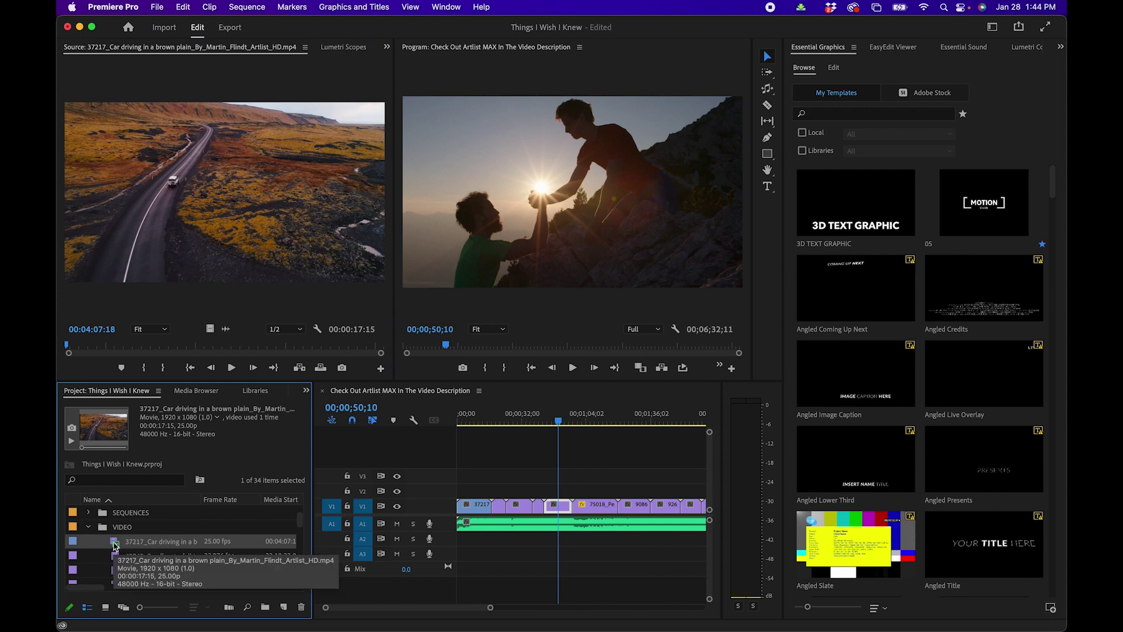
pyautogui.scroll(3, 600, 504)
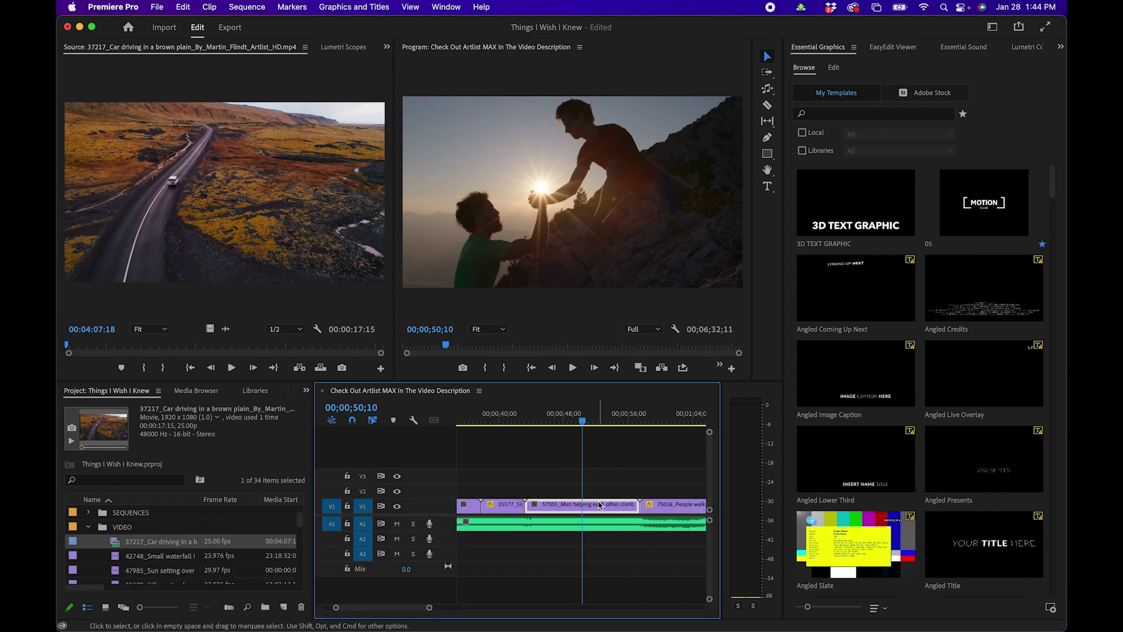
pyautogui.rightClick(600, 505)
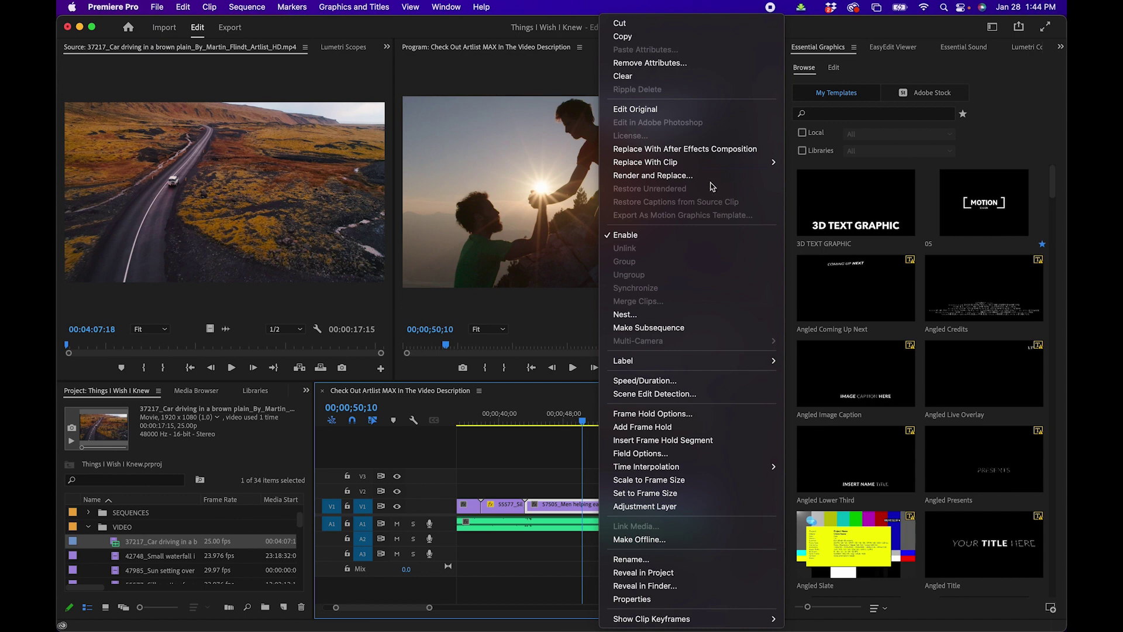
pyautogui.moveTo(646, 162)
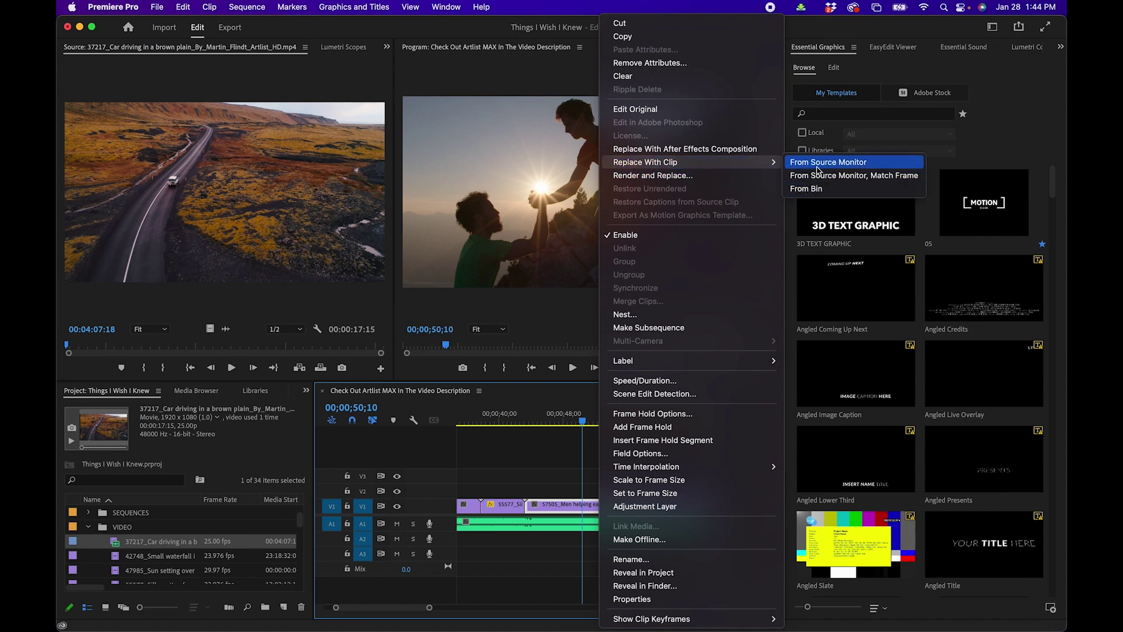
pyautogui.click(816, 188)
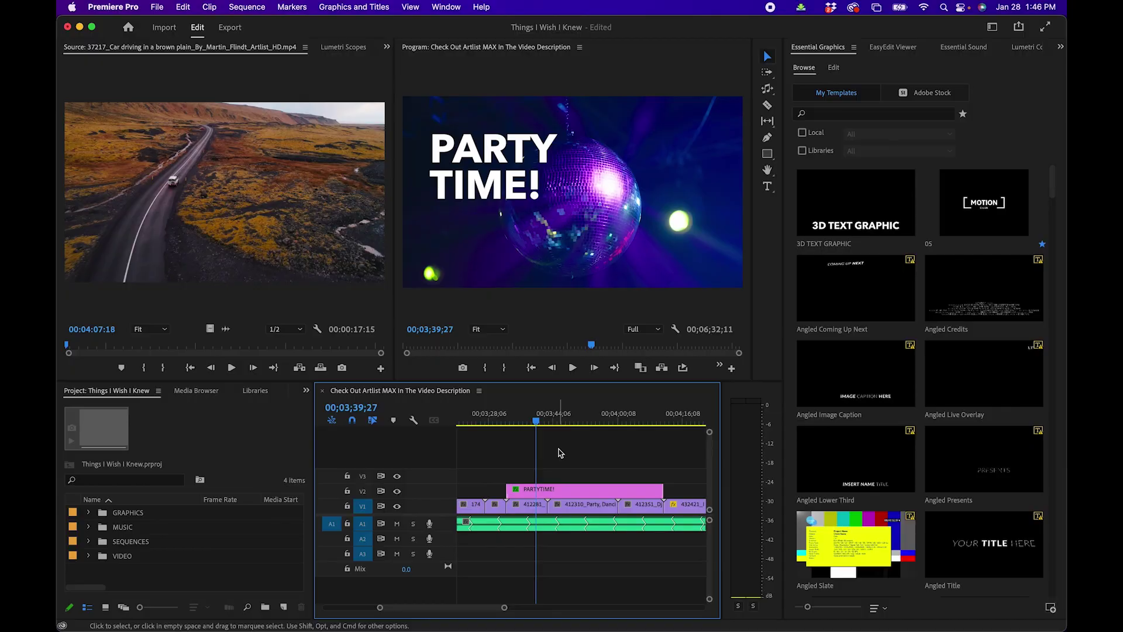
# Step: Find Track Matte Key in the Effects panel and apply it to the V1 disco ball clip
pyautogui.click(307, 391)
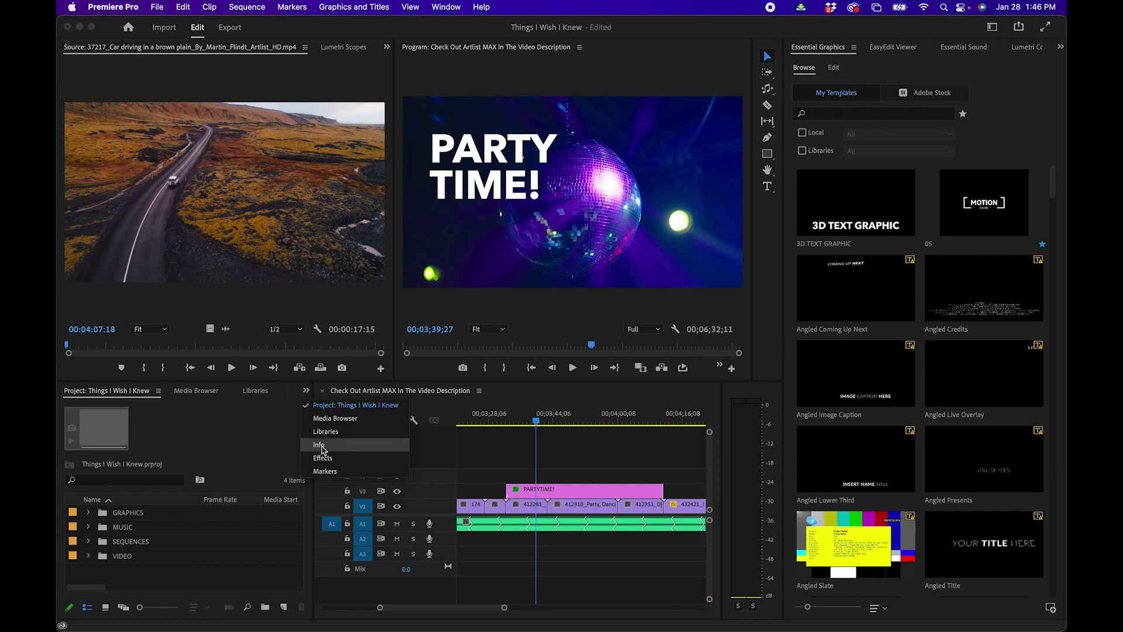
pyautogui.click(351, 452)
pyautogui.click(123, 406)
pyautogui.hotkey('ctrl', 'a')
pyautogui.write('track')
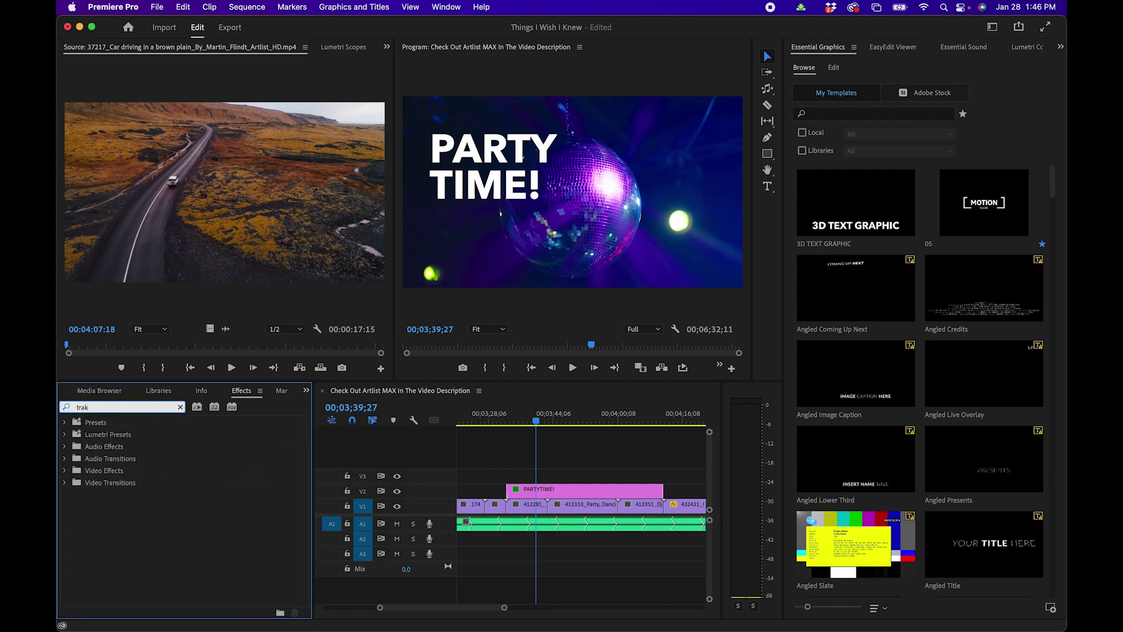
pyautogui.moveTo(122, 494)
pyautogui.mouseDown()
pyautogui.moveTo(527, 524)
pyautogui.moveTo(527, 504)
pyautogui.mouseUp()
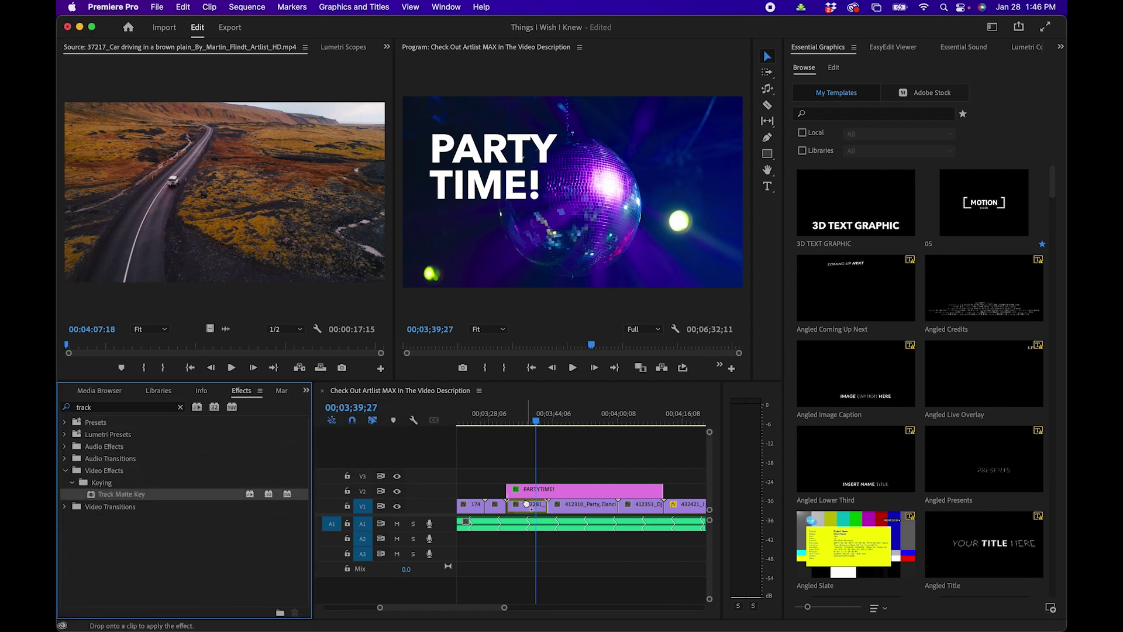
# Step: Set the Matte to Video 2 so the disco footage shows only inside PARTY TIME!, then preview it
pyautogui.click(386, 47)
pyautogui.click(417, 81)
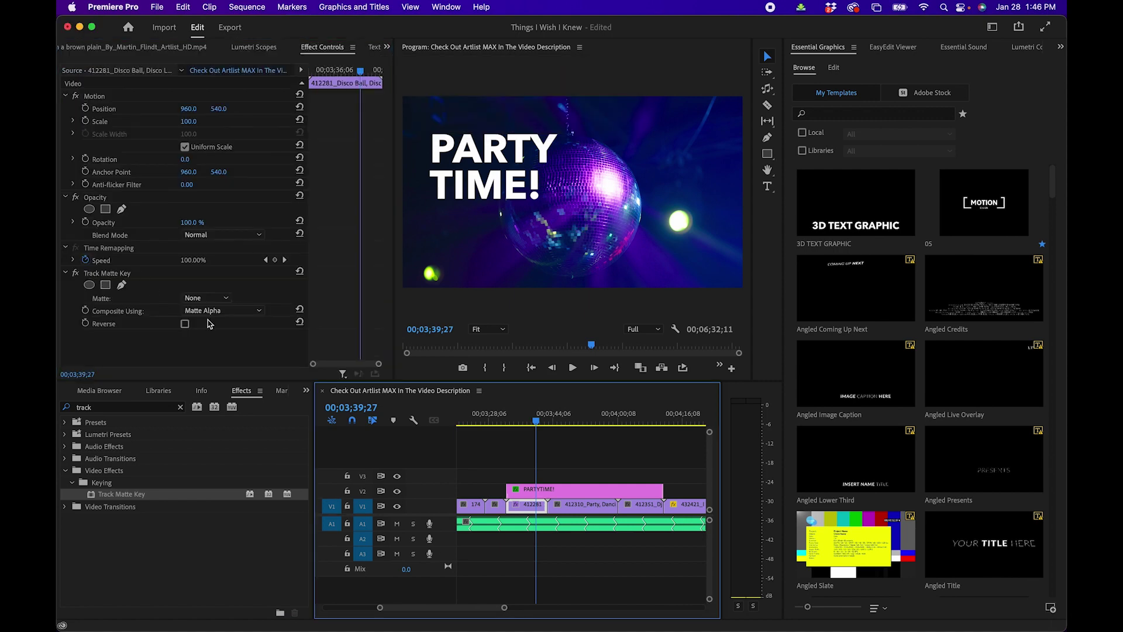
pyautogui.click(204, 299)
pyautogui.click(207, 334)
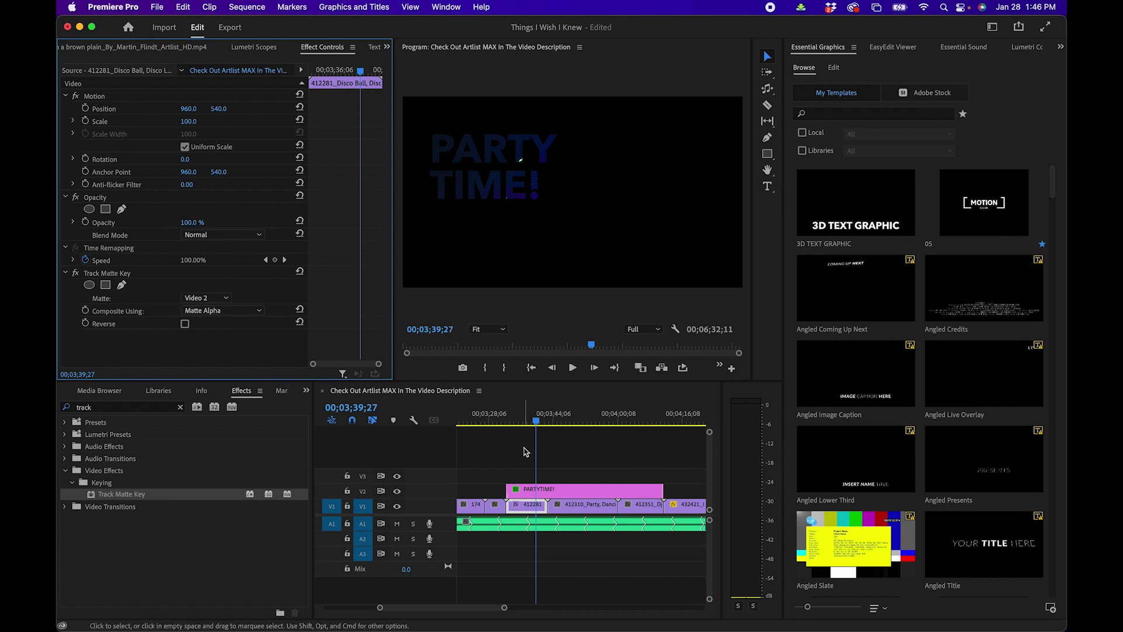
pyautogui.click(545, 476)
pyautogui.moveTo(534, 423); pyautogui.dragTo(530, 424)
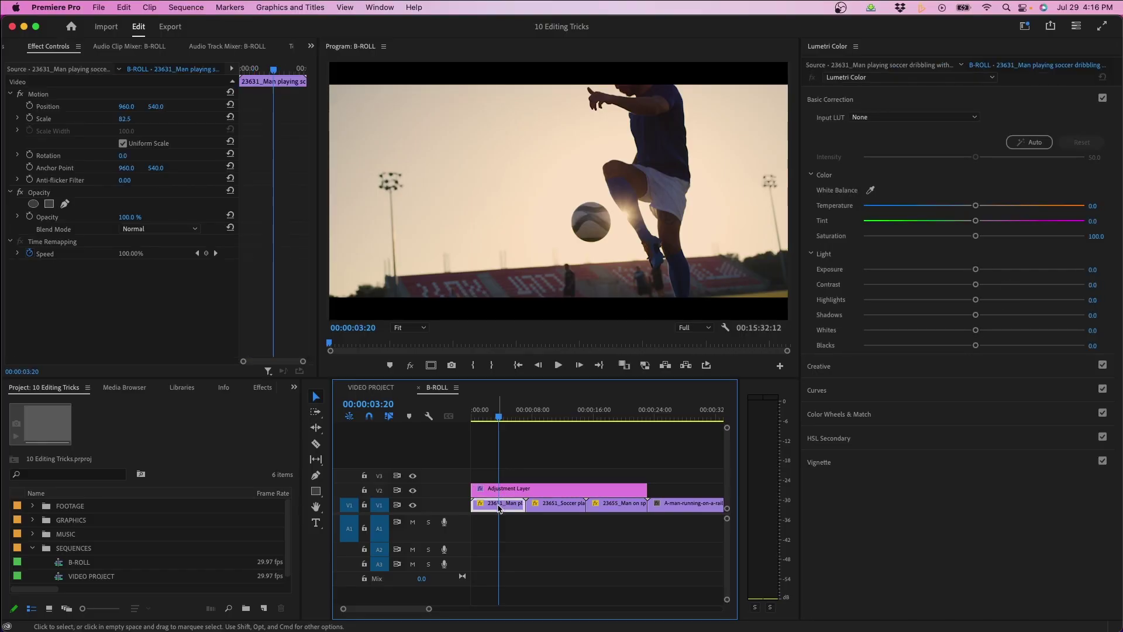
# Step: Scrub the sequence and select the adjustment layer to inspect its grade around 11 seconds in
pyautogui.moveTo(499, 410); pyautogui.dragTo(624, 409)
pyautogui.click(562, 489)
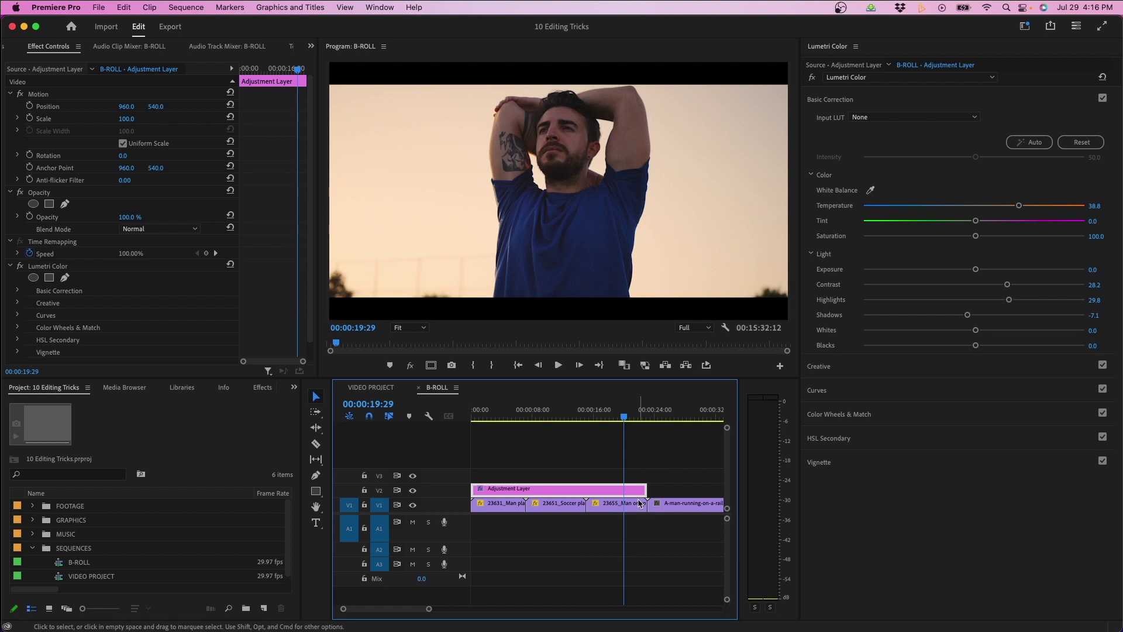
pyautogui.moveTo(576, 410); pyautogui.dragTo(565, 422)
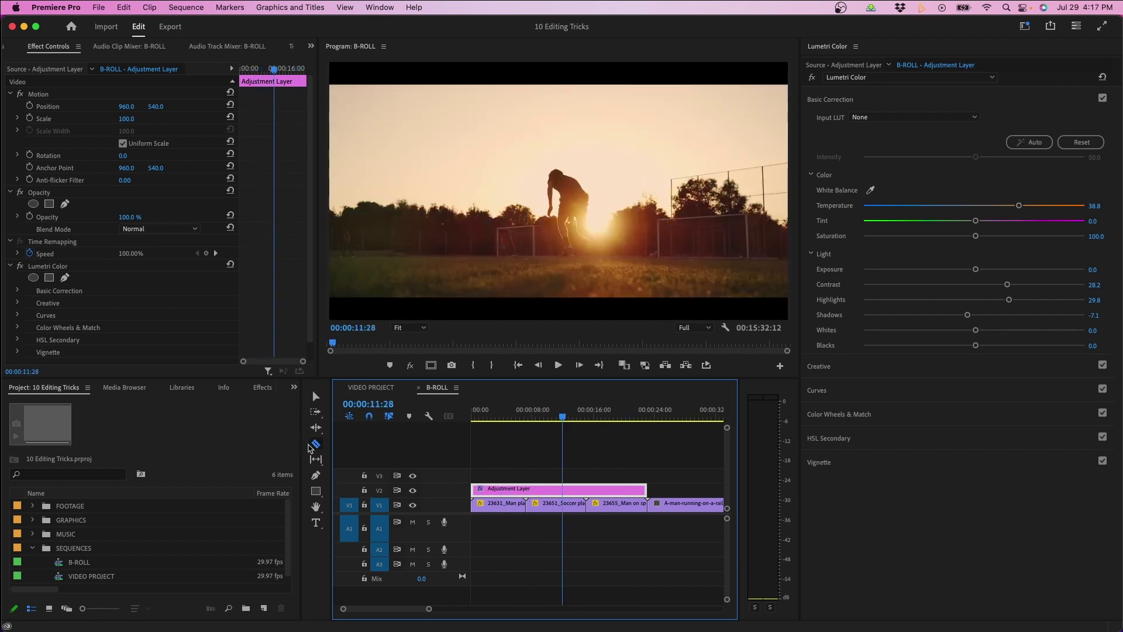
# Step: Razor the adjustment layer into two pieces and select the right-hand piece
pyautogui.click(316, 443)
pyautogui.click(530, 490)
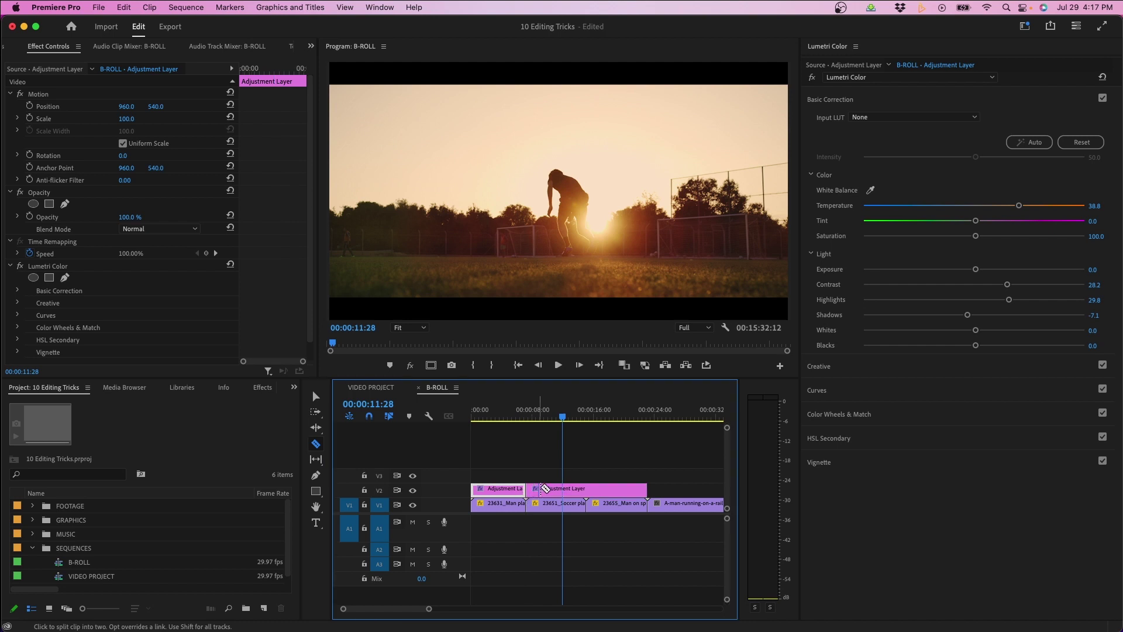
pyautogui.press('v')
pyautogui.click(558, 489)
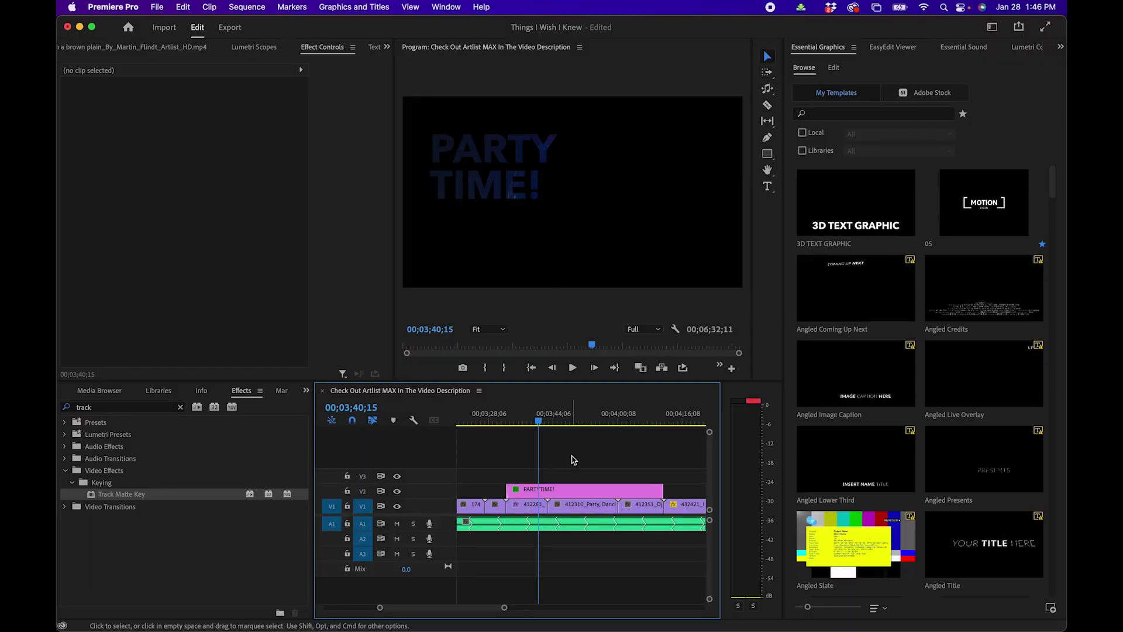
# Step: Turn on the Transparency Grid from the Program Monitor wrench settings
pyautogui.click(675, 329)
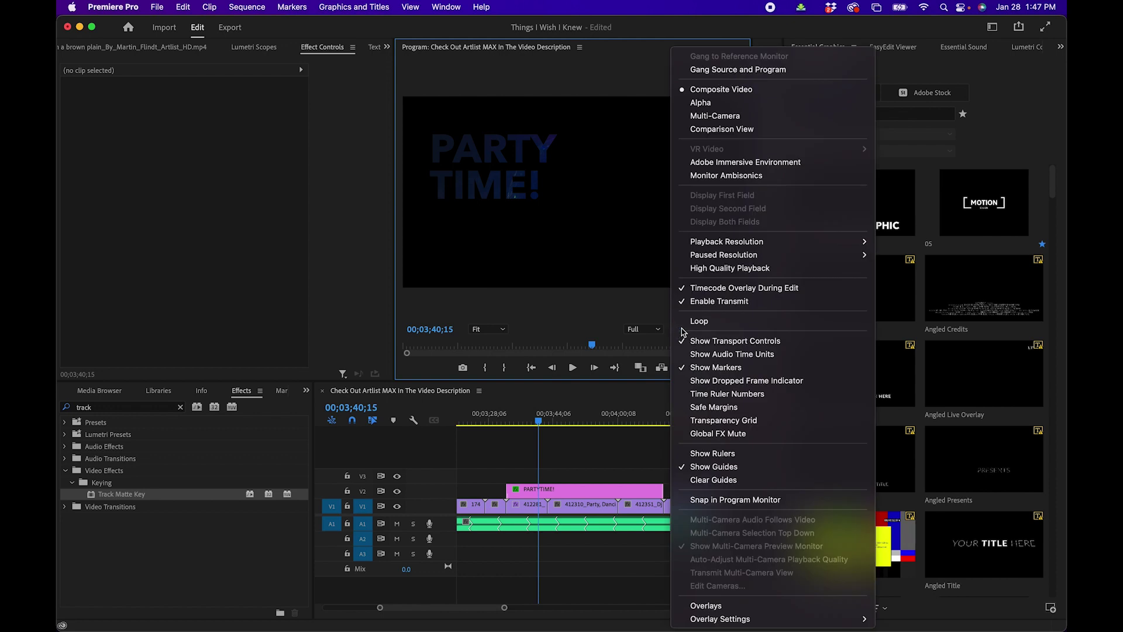
pyautogui.click(706, 420)
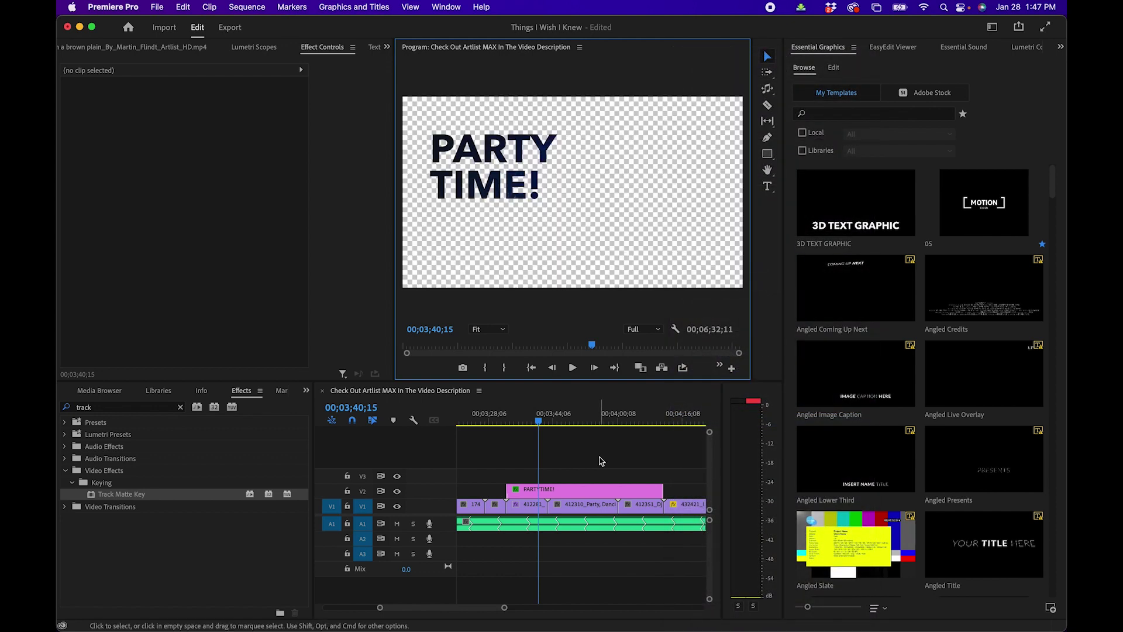